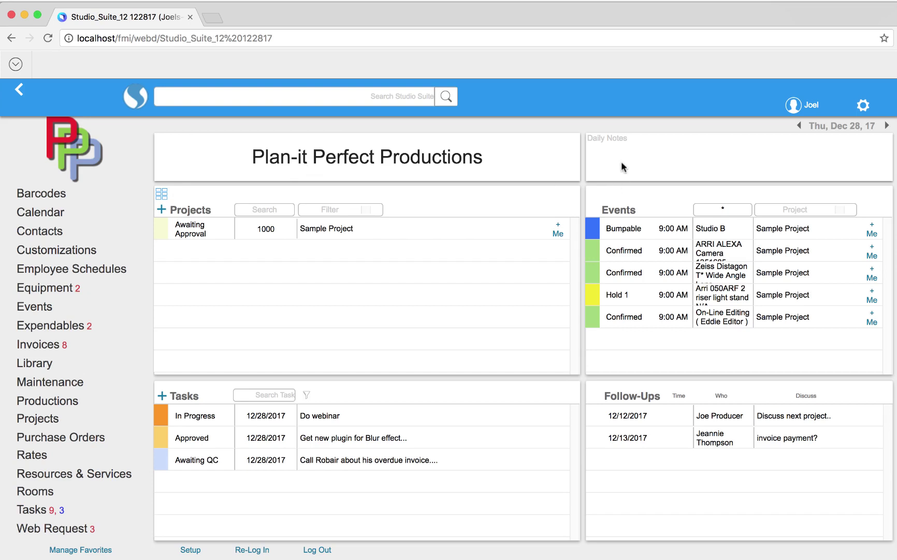
Open the system setup and permanently delete the Plan-it Perfect Rentals and Plan-it Perfect Productions company records
left_click(864, 106)
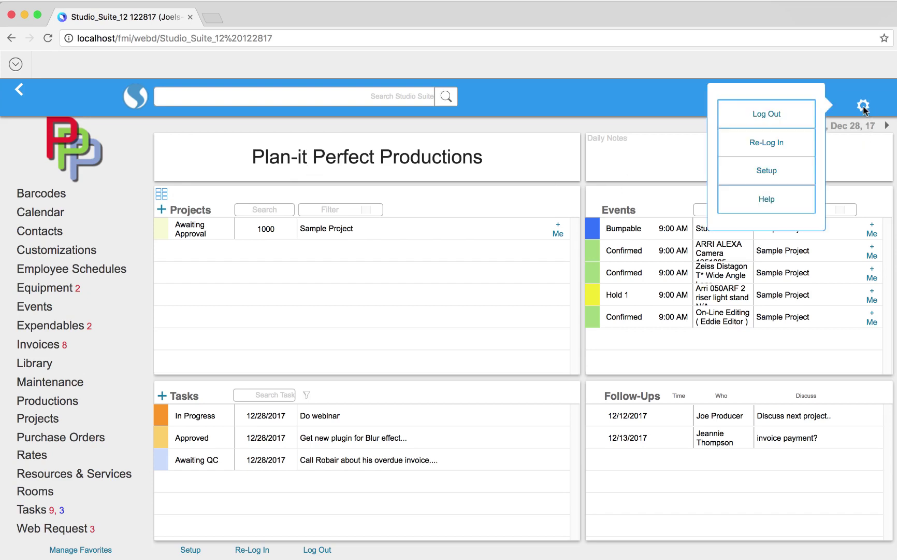
left_click(799, 179)
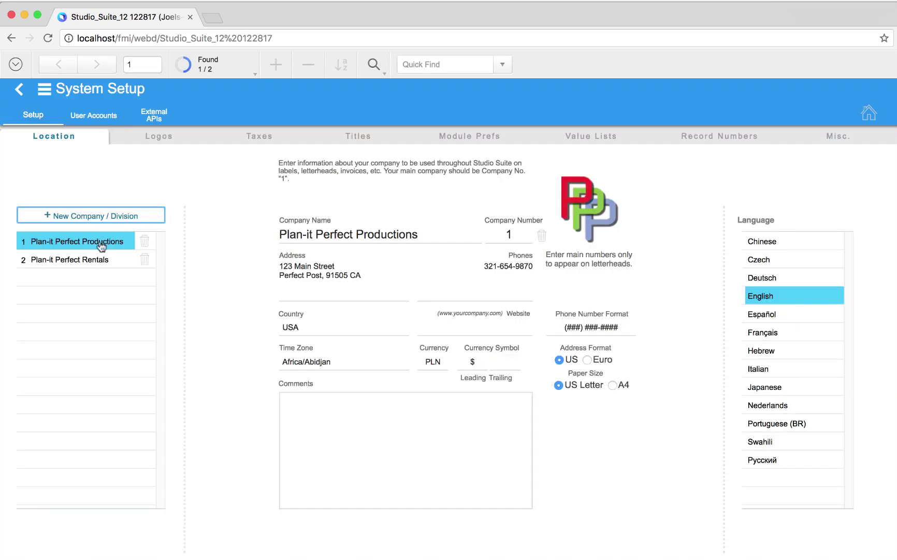
left_click(145, 259)
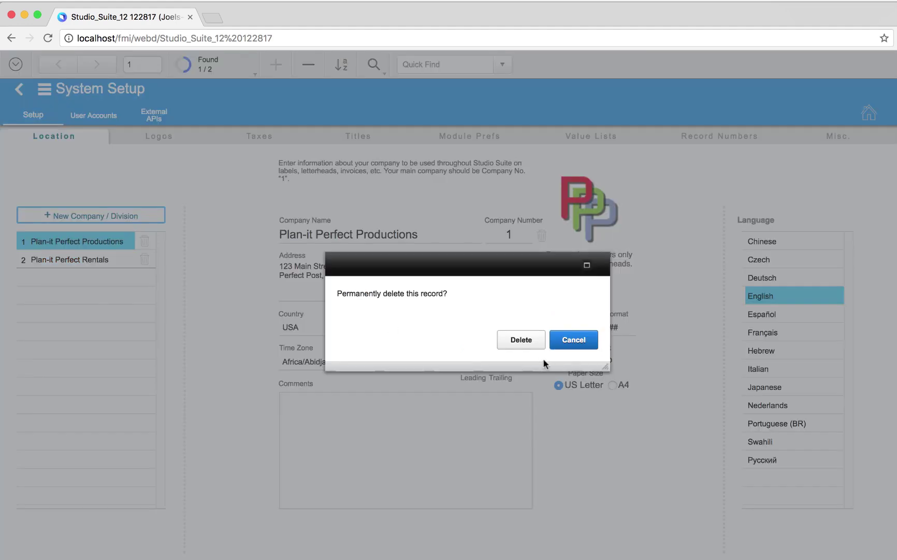
left_click(528, 346)
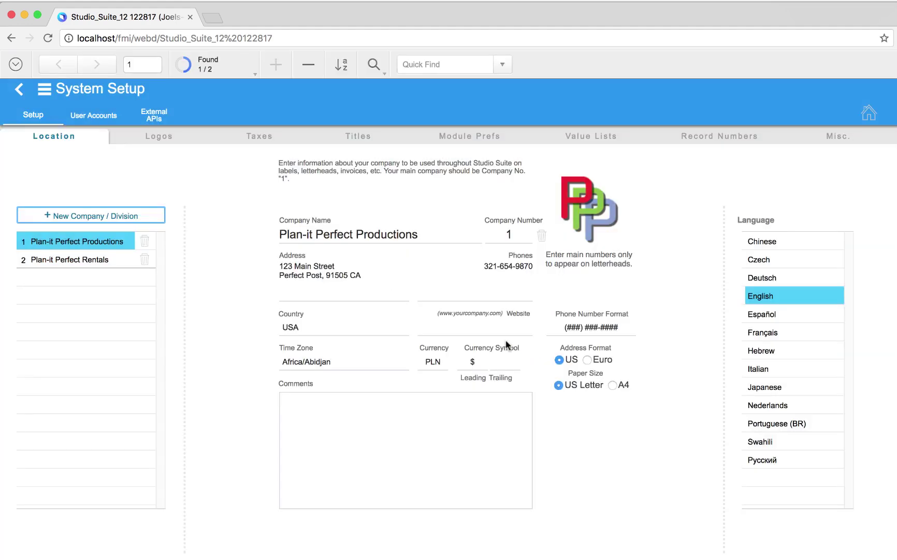
left_click(145, 242)
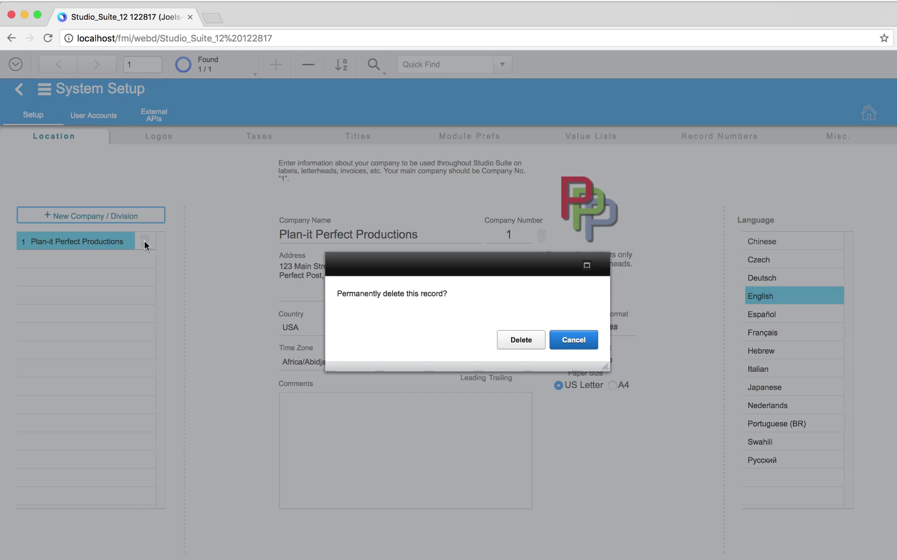
left_click(518, 342)
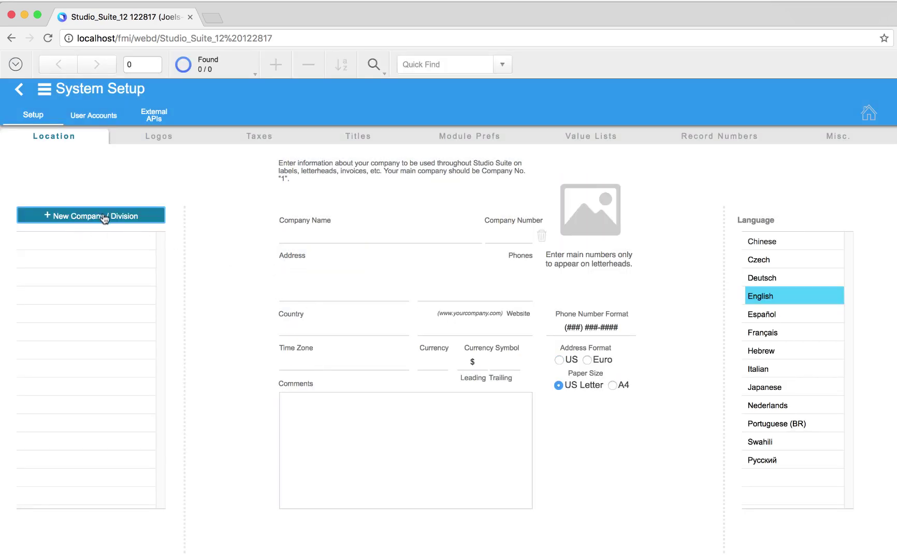
Create a new company record named "Best Studio Ever!" with company number 1
left_click(146, 219)
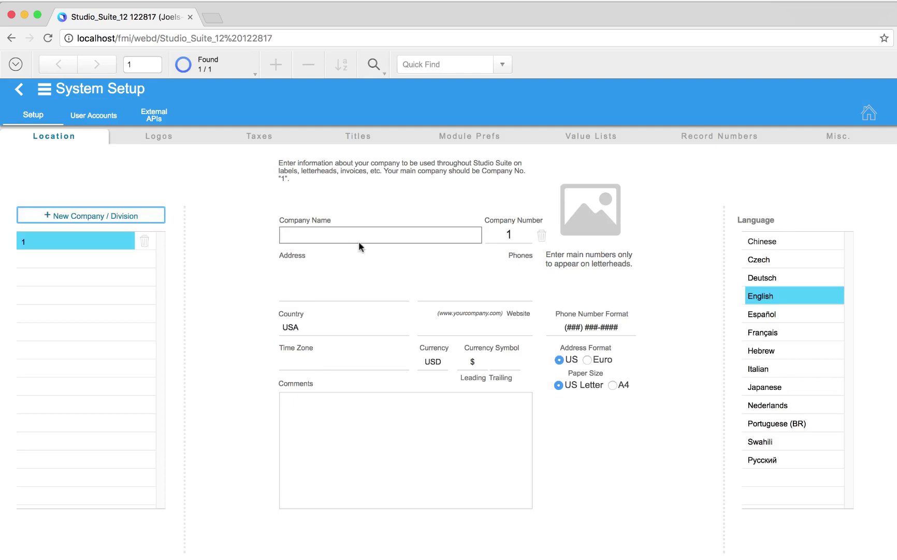
type("Best Studio Ever!")
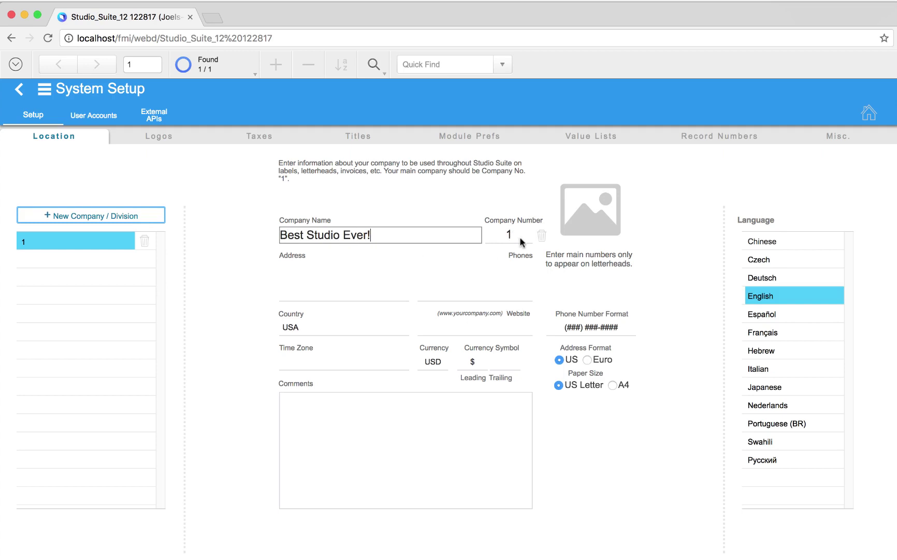
left_click(519, 237)
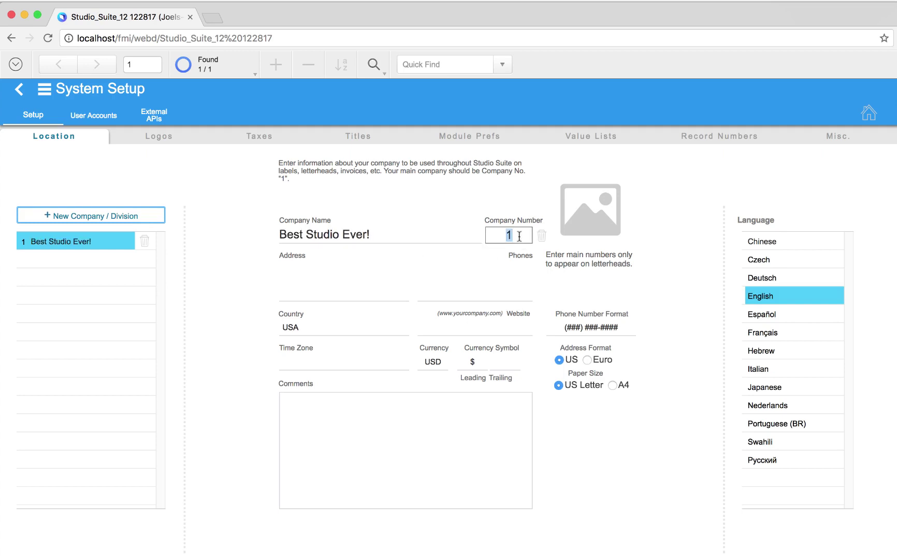
left_click(687, 277)
Add a second company record named "My other company"
left_click(95, 220)
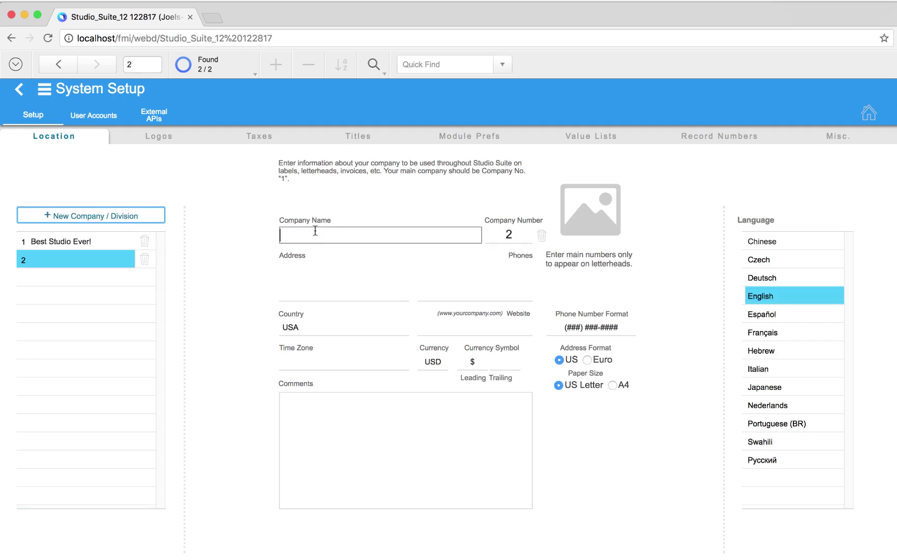
type("My other com")
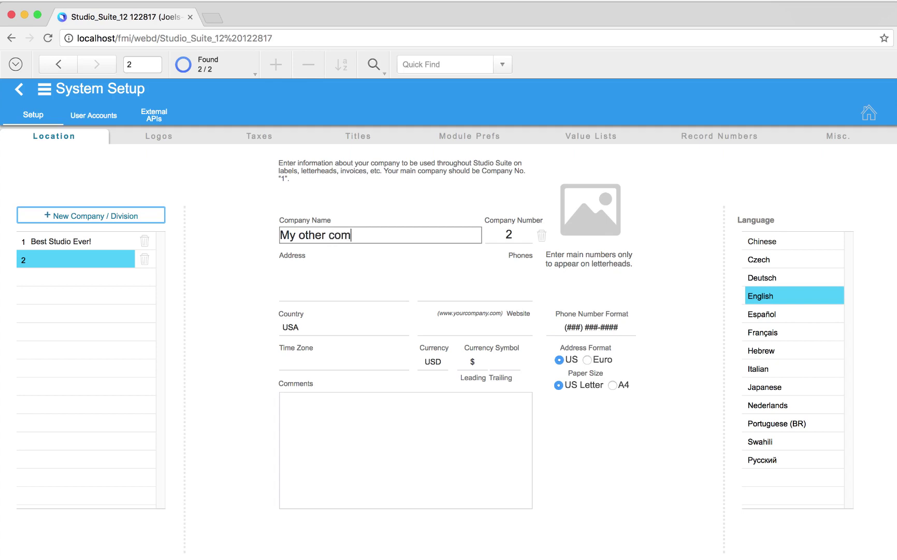
type("pany")
left_click(303, 269)
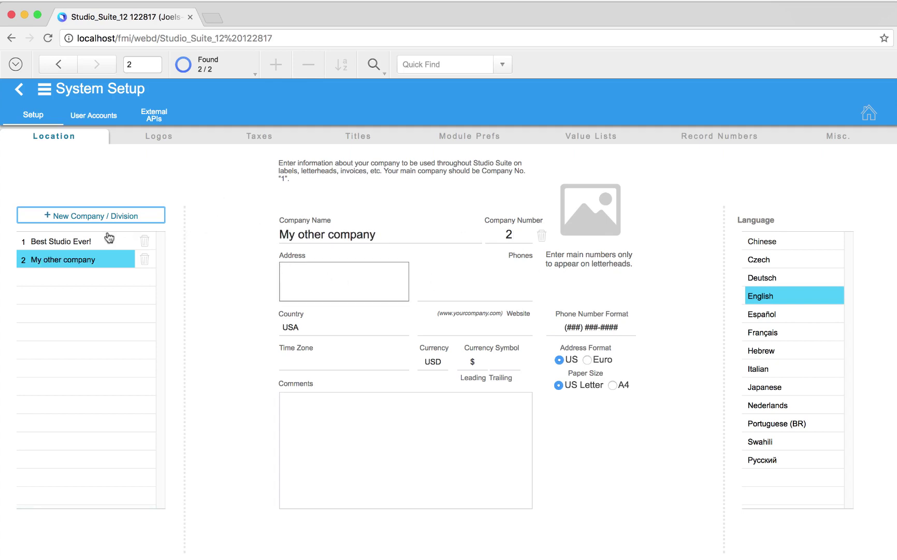
Enter the street address, city, state and ZIP code for the Best Studio Ever! company record
left_click(82, 240)
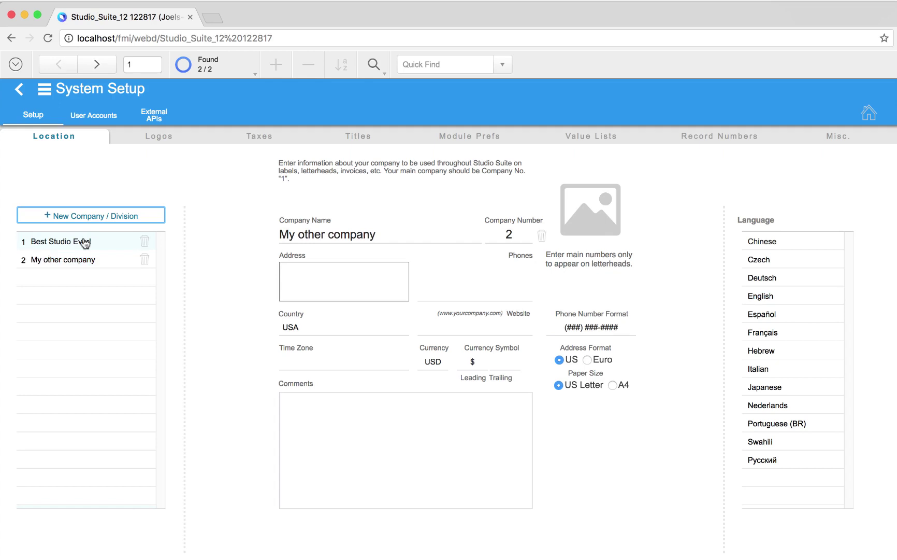
left_click(312, 272)
type("123 Main Street")
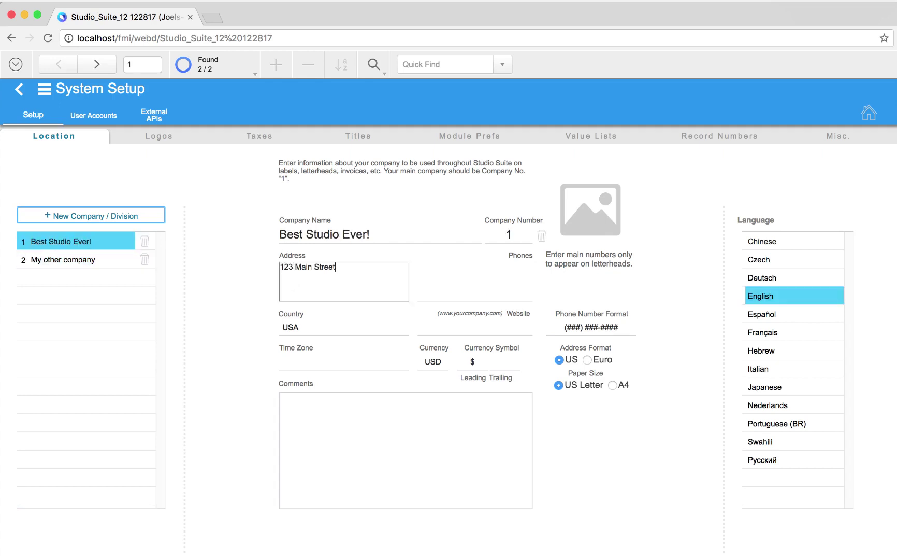
key("Return")
type("Anywhere, CA 12345")
left_click(484, 274)
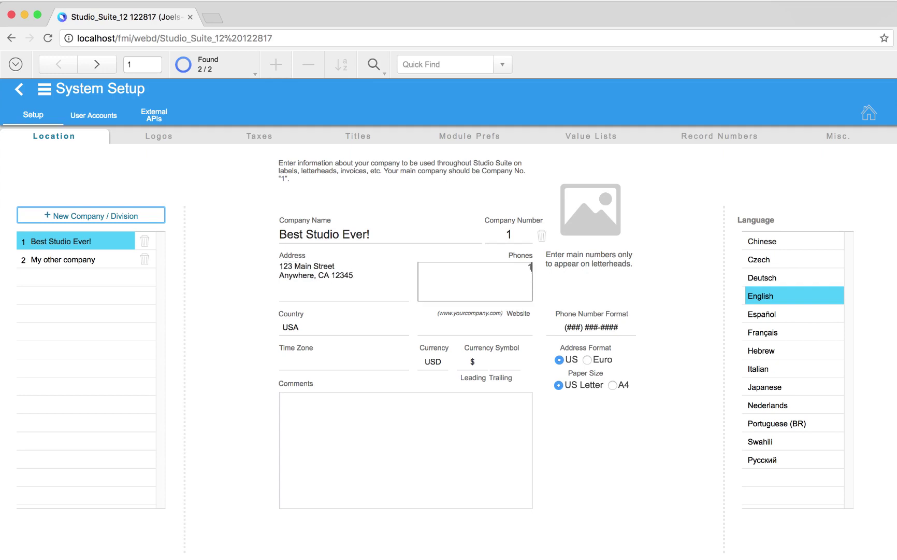
type("123-456-7890")
left_click(454, 327)
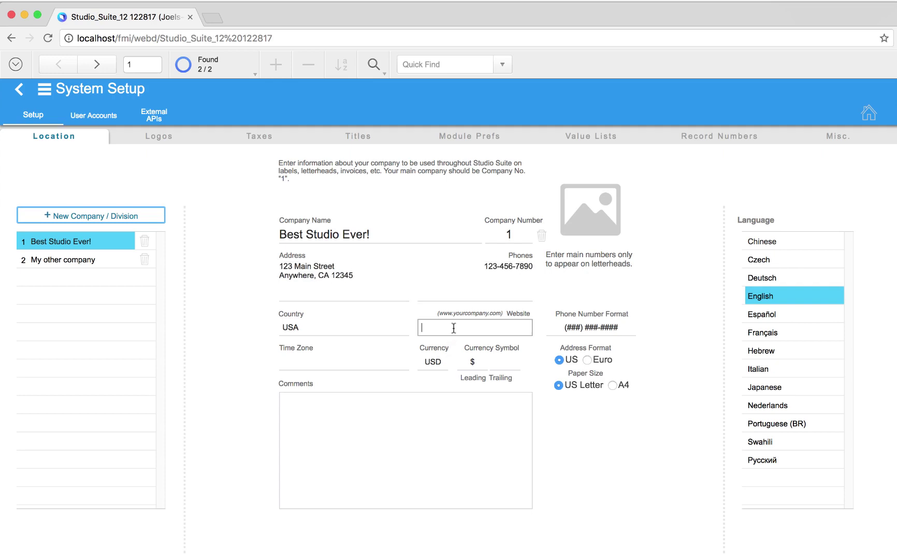
type("www.studiosuite.com")
Set the time zone of Best Studio Ever! to America/Los_Angeles
left_click(337, 363)
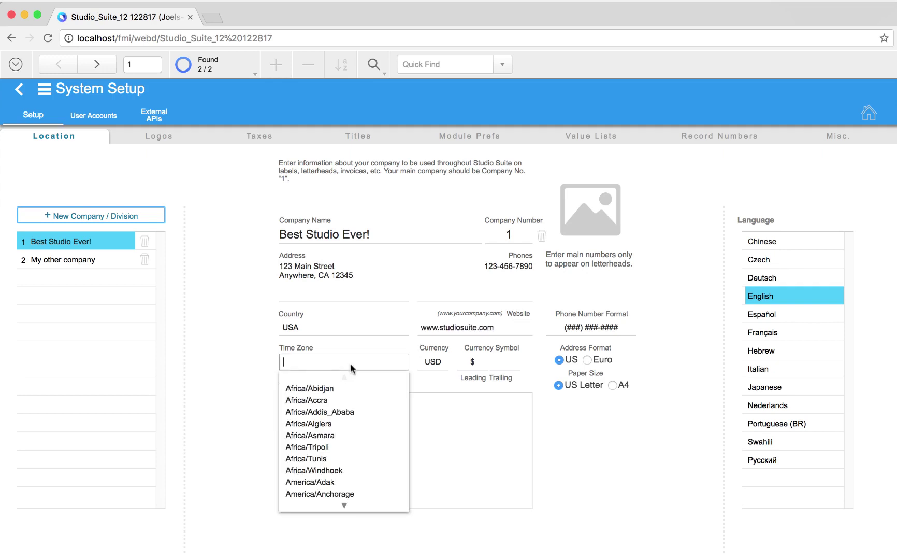
left_click(345, 501)
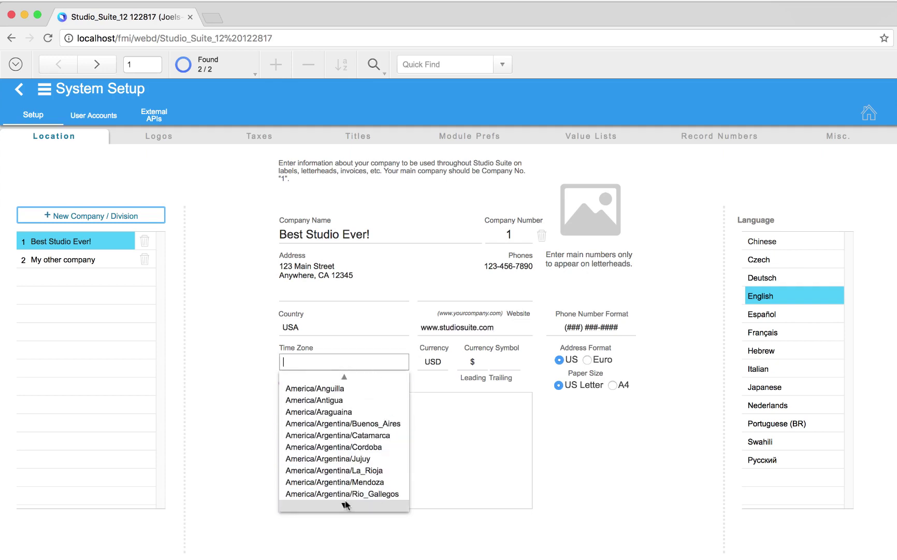
left_click(345, 501)
left_click(345, 502)
left_click(346, 502)
left_click(344, 502)
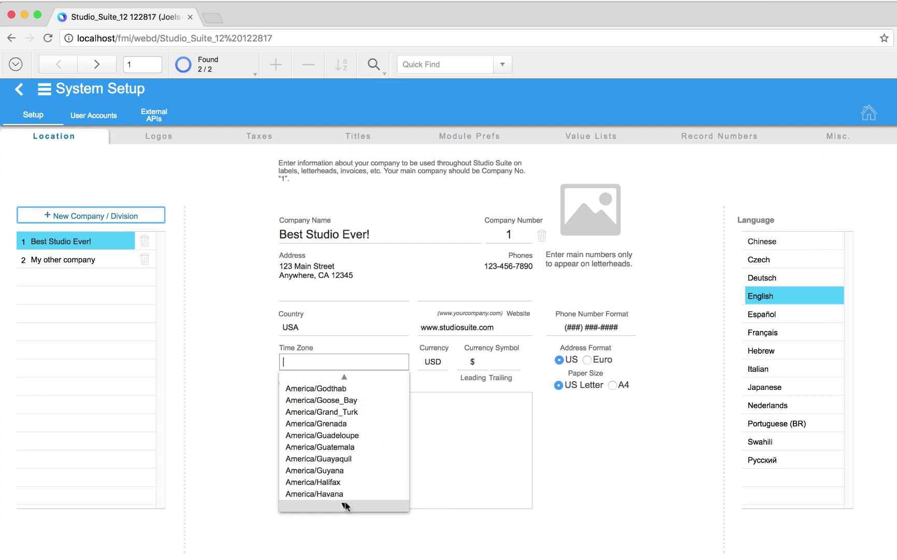
left_click(344, 502)
left_click(344, 502)
left_click(344, 502)
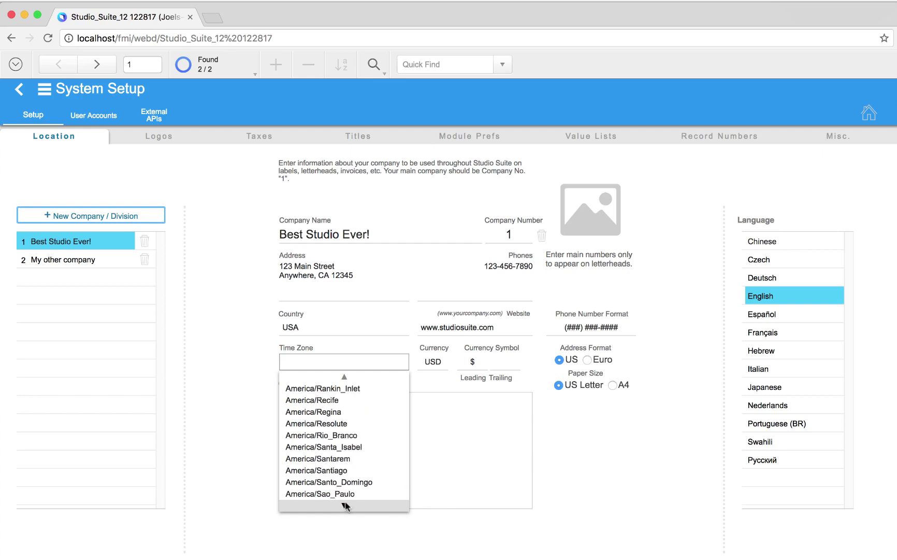
left_click(344, 377)
left_click(344, 377)
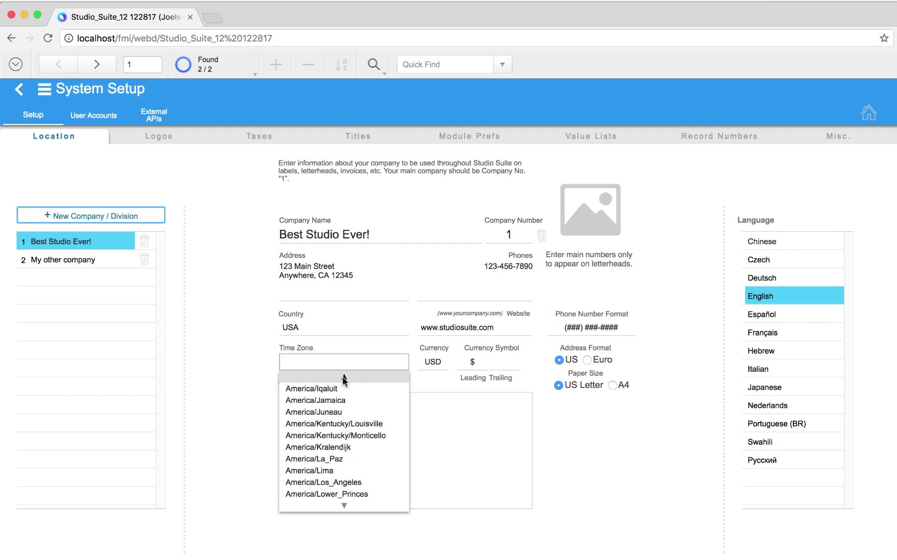
left_click(356, 482)
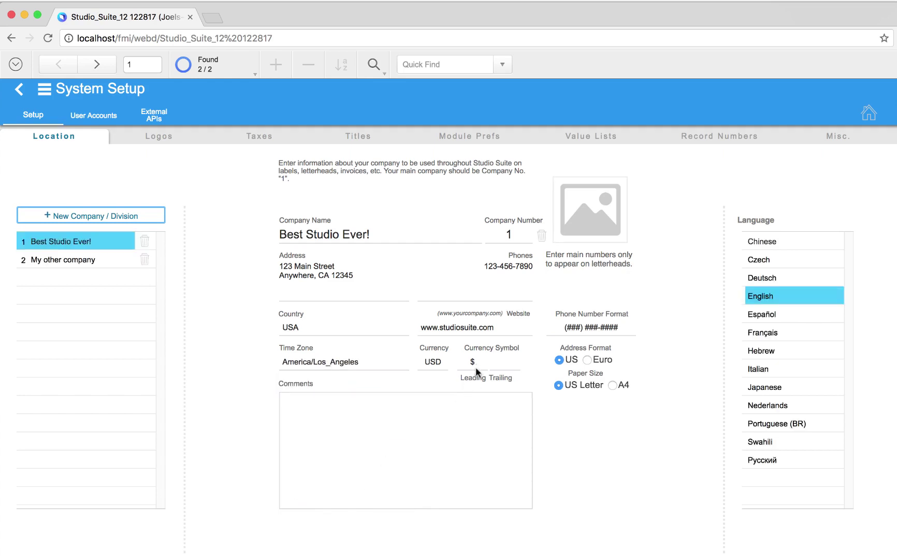
Try the Euro address format and the A4 paper size, returning each to US and US Letter
left_click(586, 360)
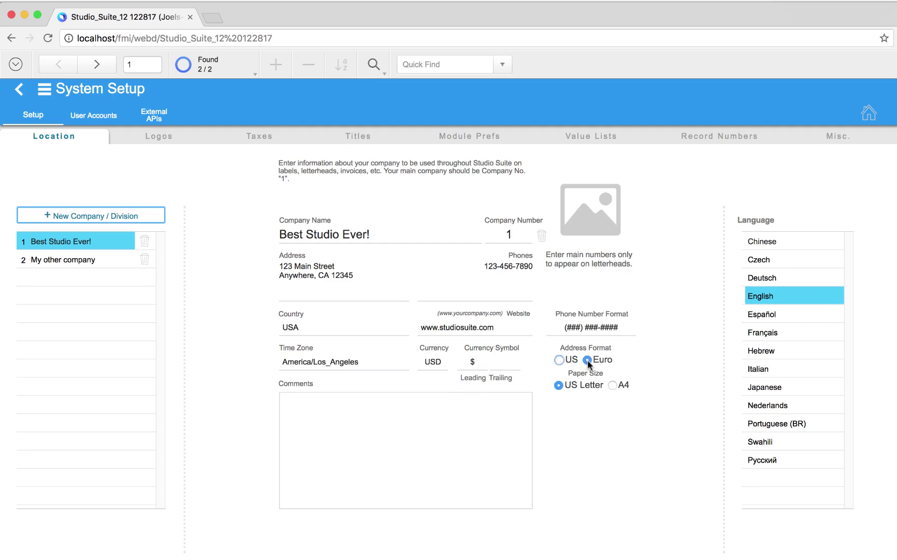
left_click(559, 359)
left_click(612, 385)
left_click(558, 385)
Upload BestStudioEver_Logo2.png from the Desktop as Logo No. 1, the on-screen version
left_click(165, 138)
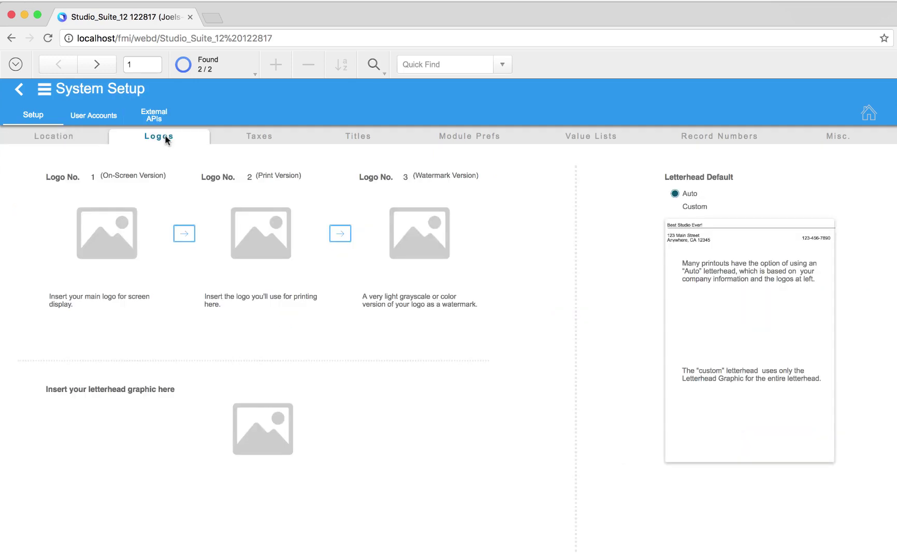
right_click(115, 232)
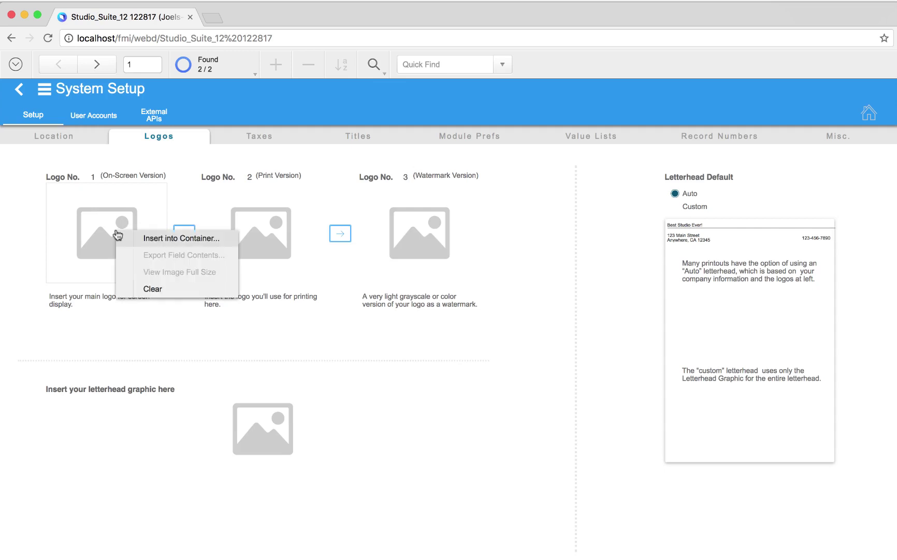
left_click(169, 239)
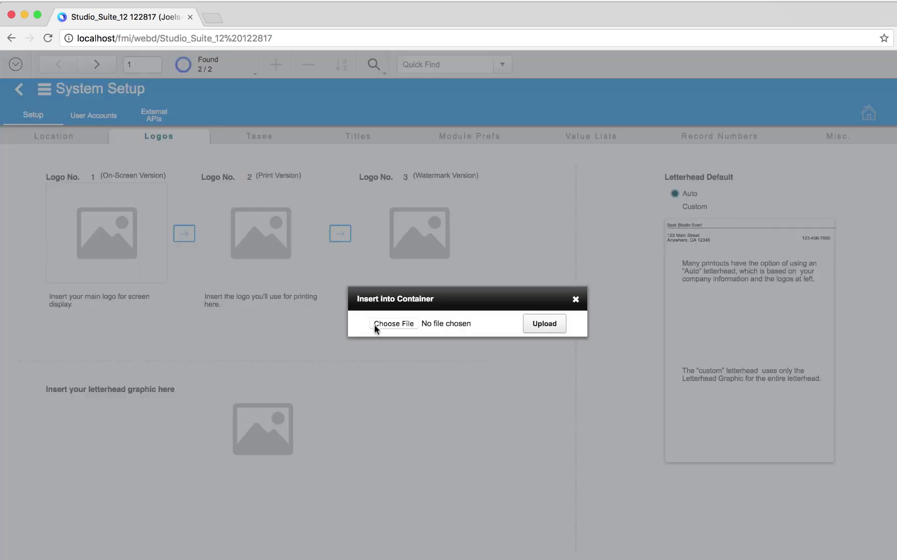
left_click(392, 324)
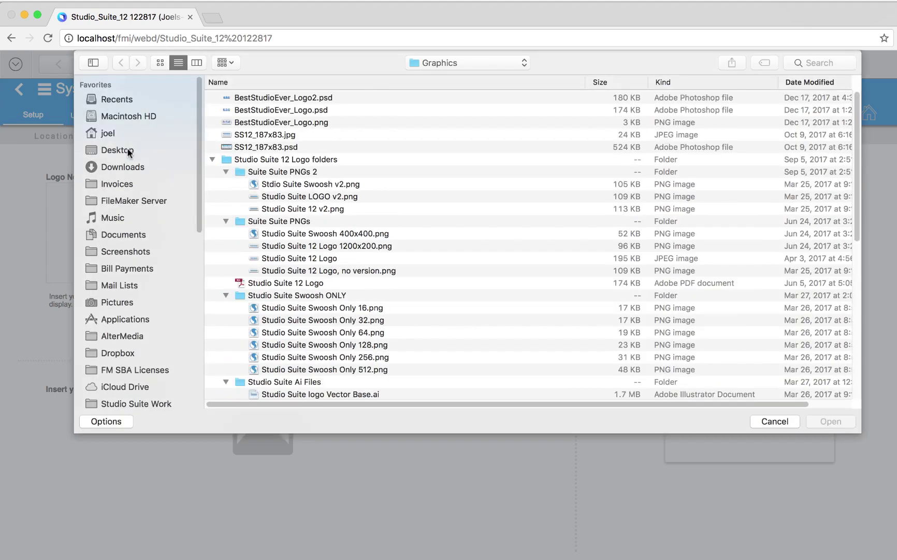
left_click(128, 151)
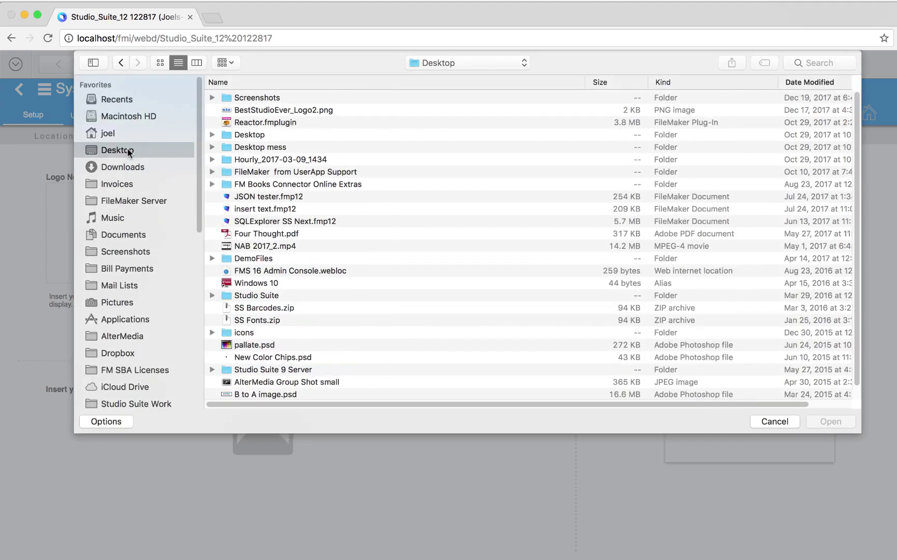
left_click(272, 111)
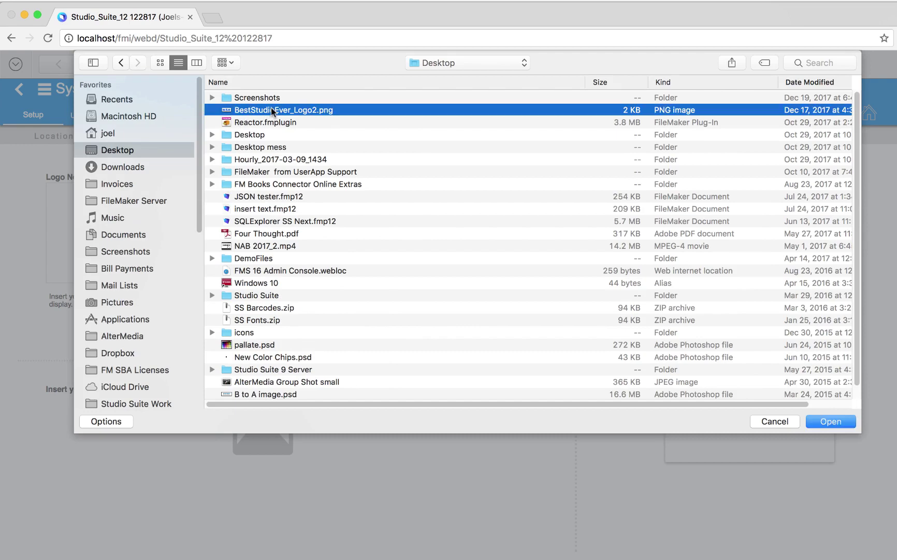
double_click(272, 110)
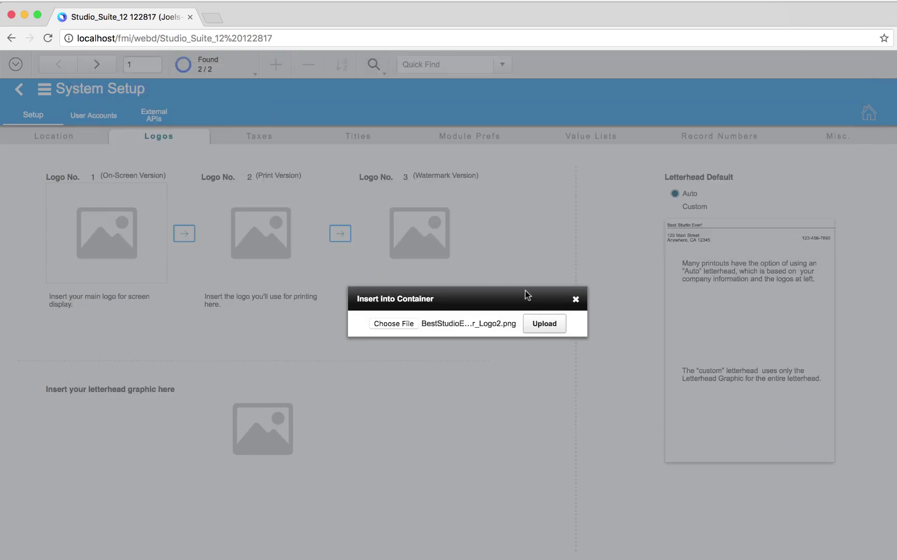
left_click(544, 323)
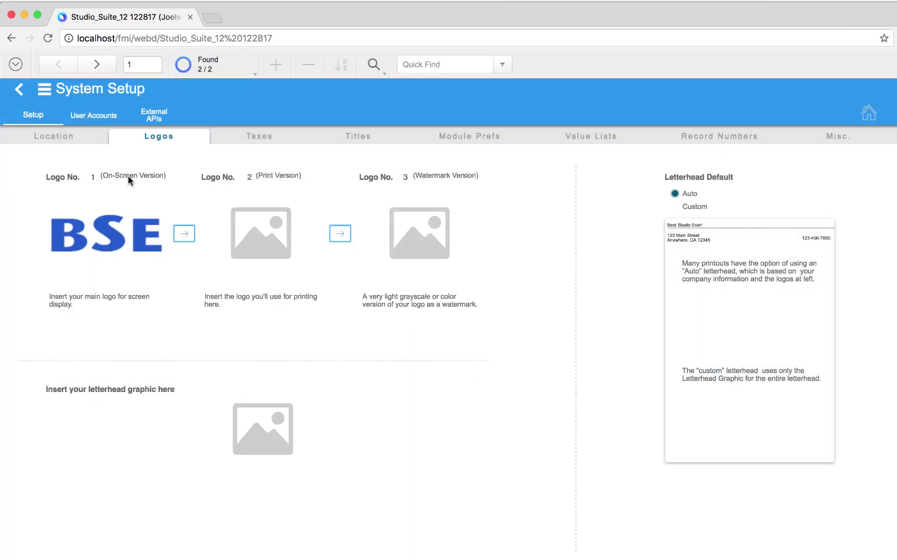
Copy the on-screen logo to the print version, and the print logo to the watermark version
left_click(183, 234)
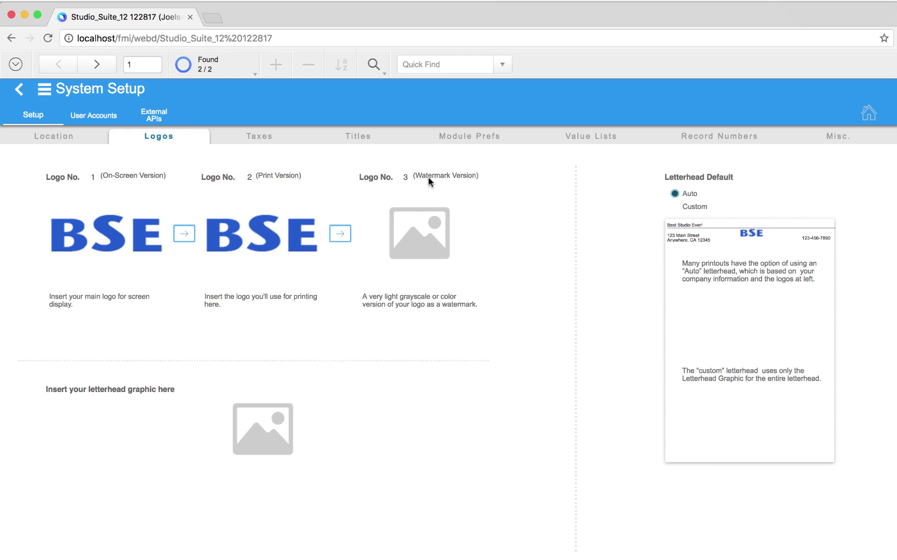
left_click(345, 235)
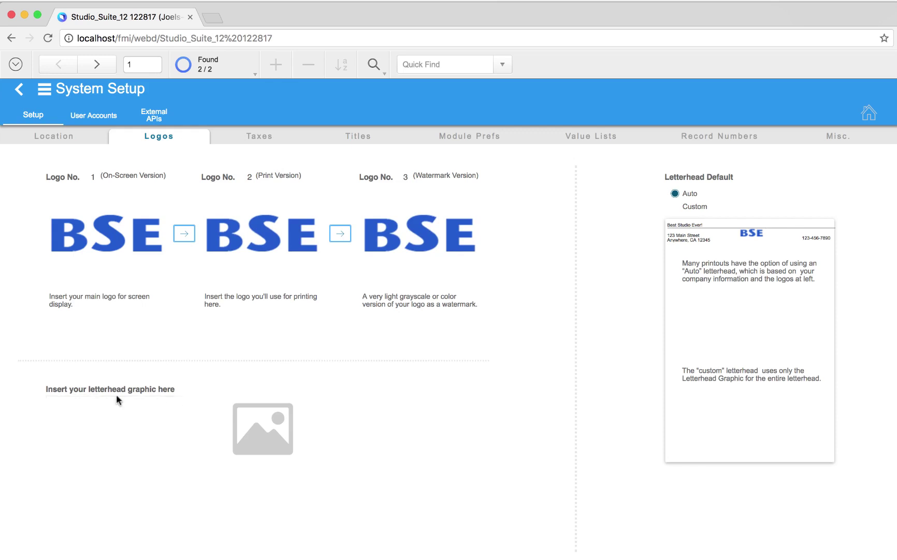
Upload BestStudioEver_Logo2.png from the Desktop as the letterhead graphic and set the letterhead default to Custom
right_click(171, 417)
left_click(193, 423)
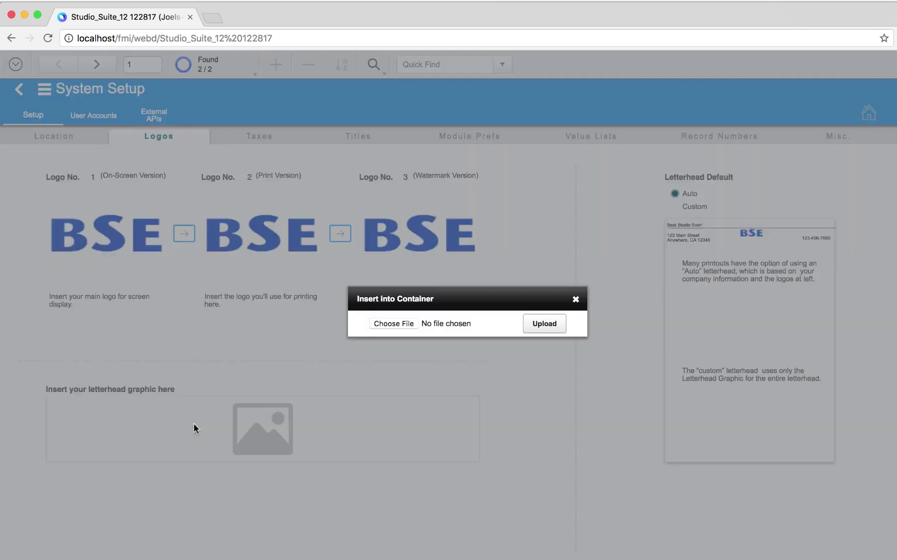
left_click(394, 323)
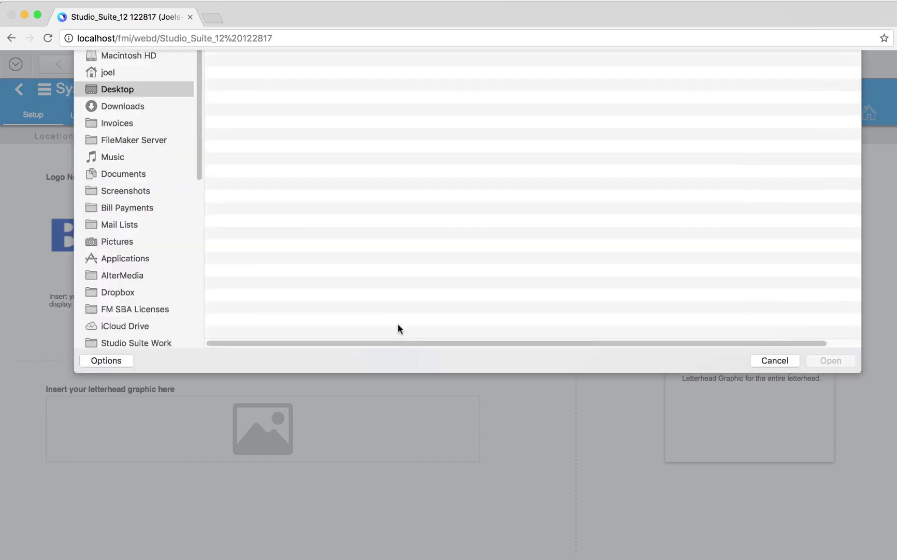
left_click(301, 112)
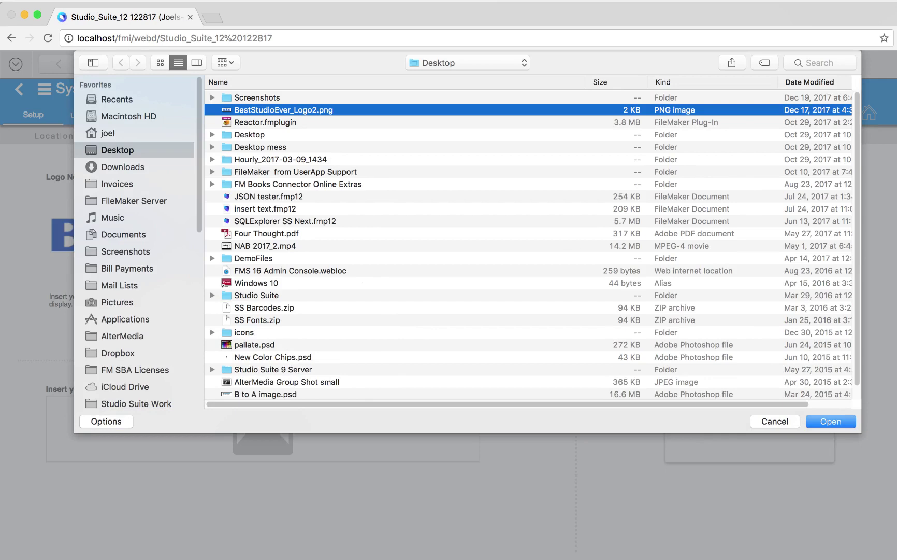
left_click(832, 421)
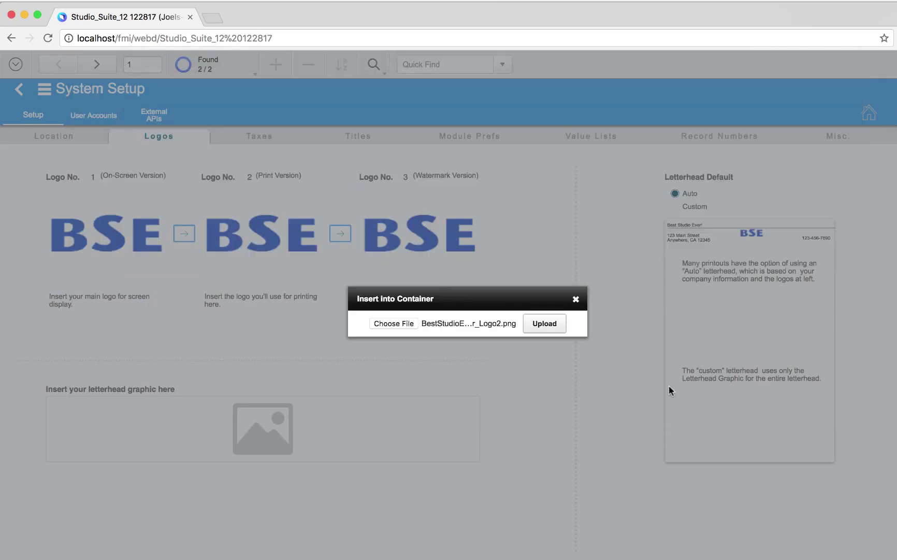
left_click(557, 324)
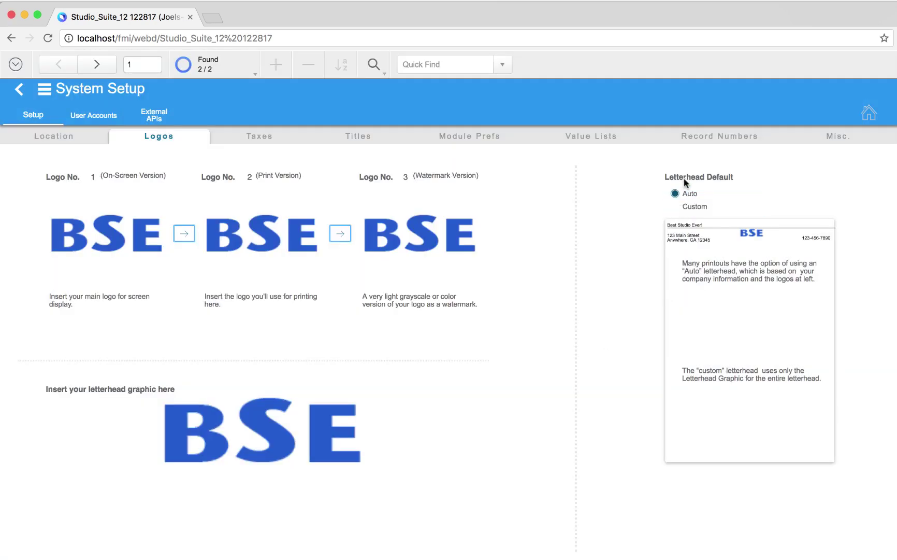
left_click(699, 193)
left_click(676, 207)
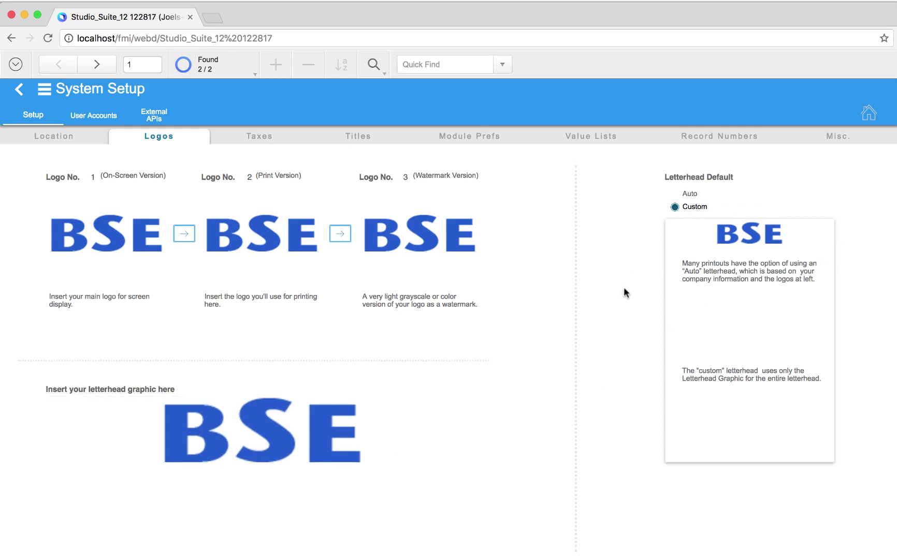
Create a new tax named My Local Tax with a rate of .05 in the Taxes setup
left_click(286, 139)
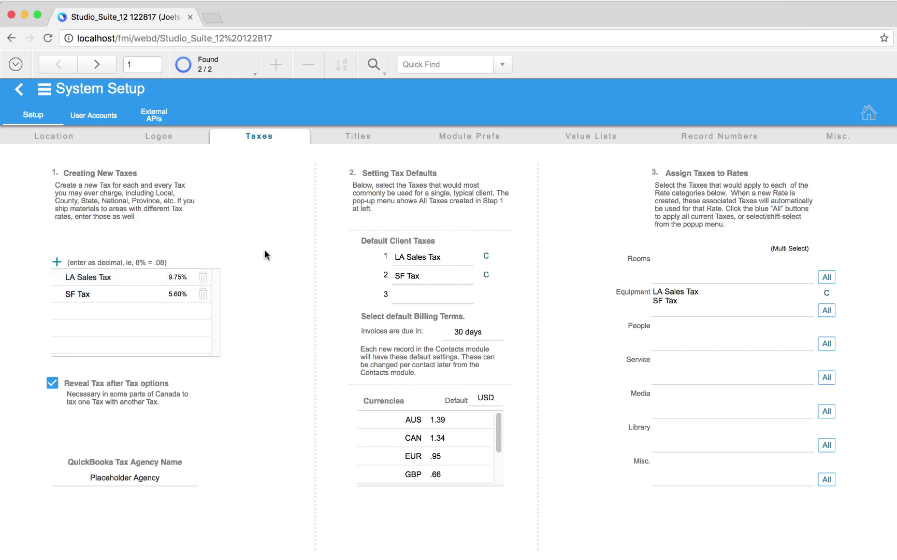
left_click(57, 262)
key("BackSpace")
key("BackSpace")
key("BackSpace")
key("BackSpace")
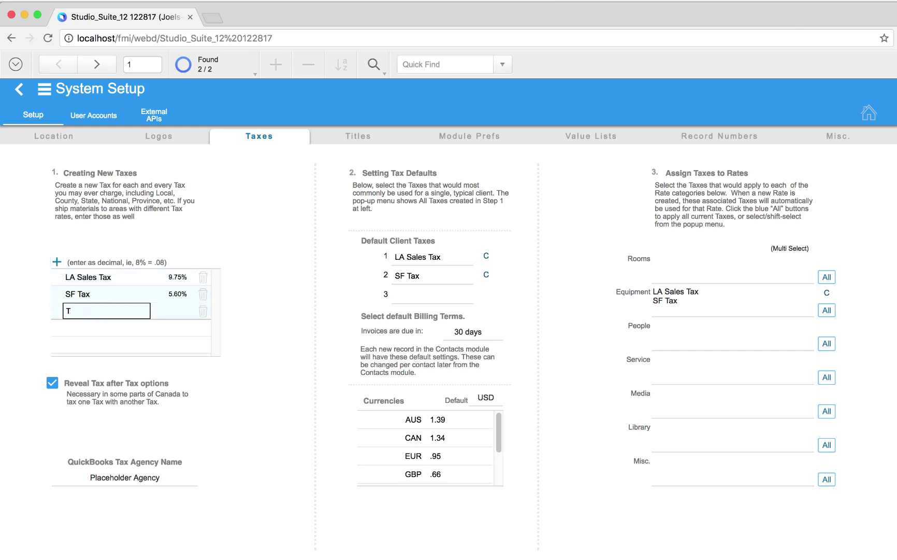
type("My Local Tax")
key("Tab")
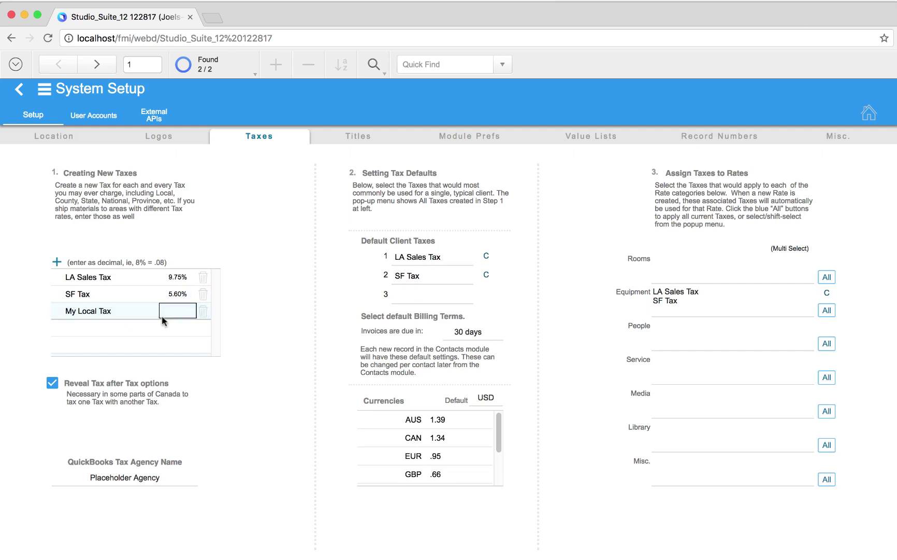
type(".05")
left_click(241, 303)
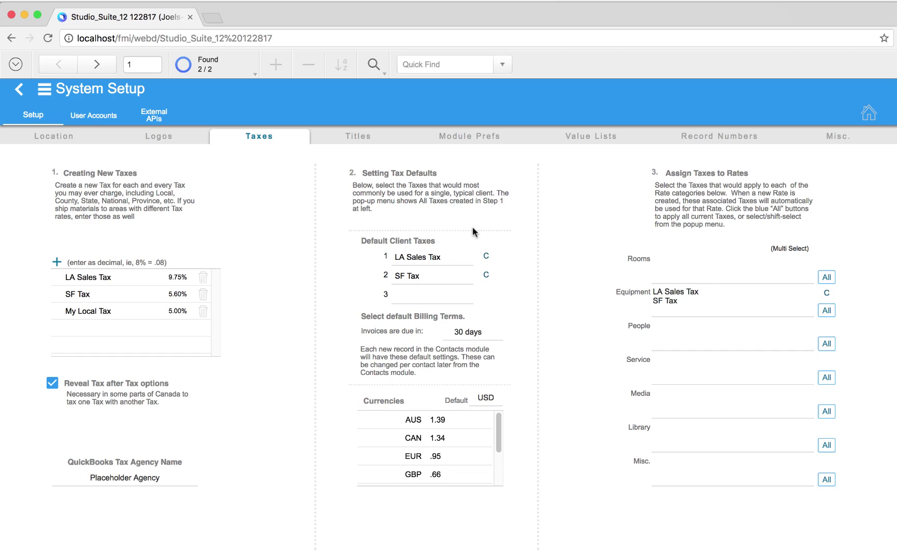
Clear LA Sales Tax and SF Tax from the default client taxes and choose My Local Tax as the first default
left_click(486, 256)
left_click(486, 274)
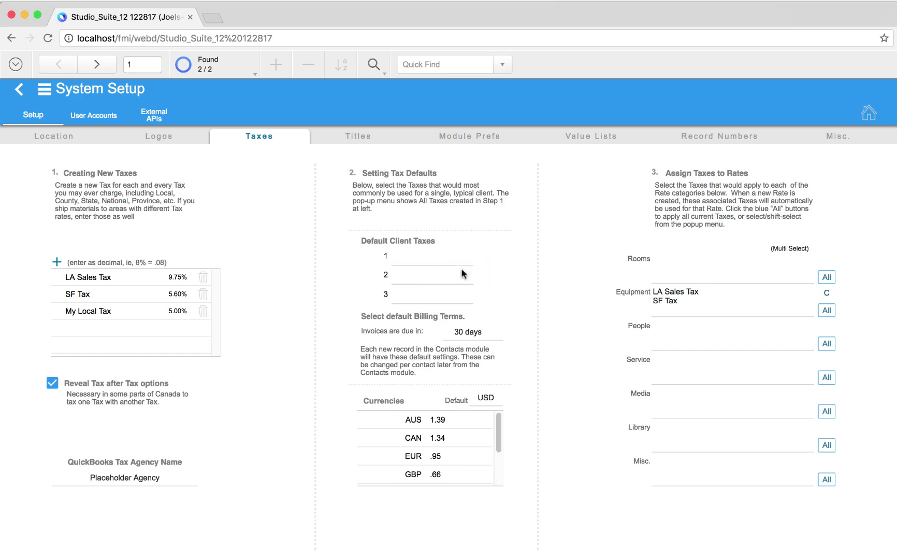
left_click(420, 261)
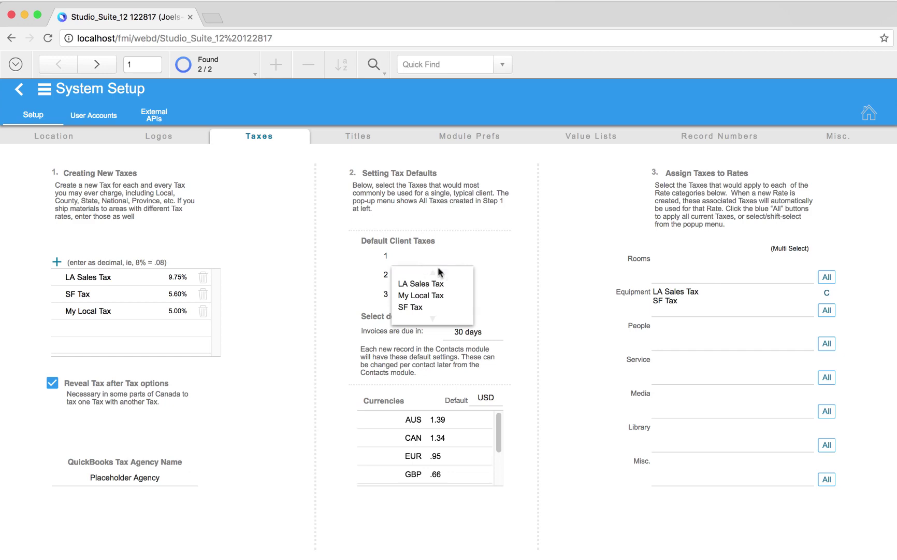
left_click(422, 297)
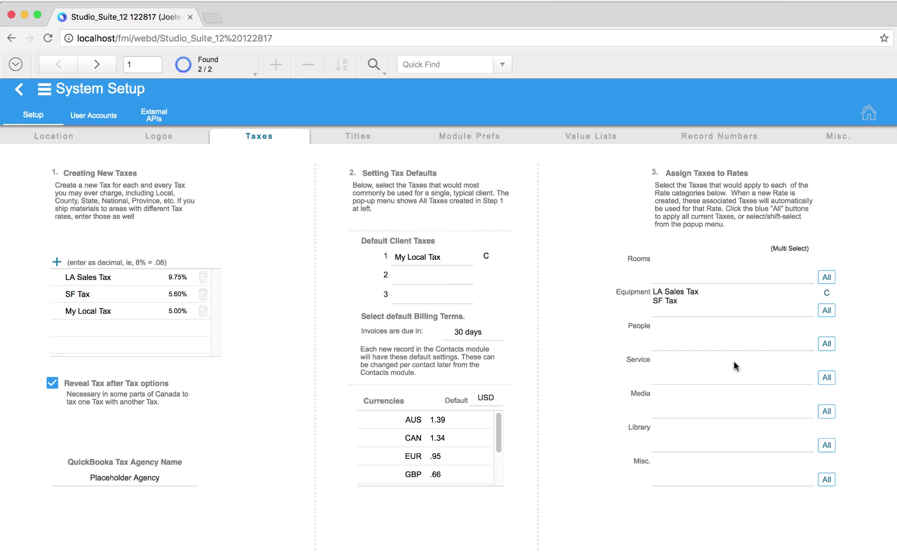
Assign LA Sales Tax to the Service rate category
left_click(685, 374)
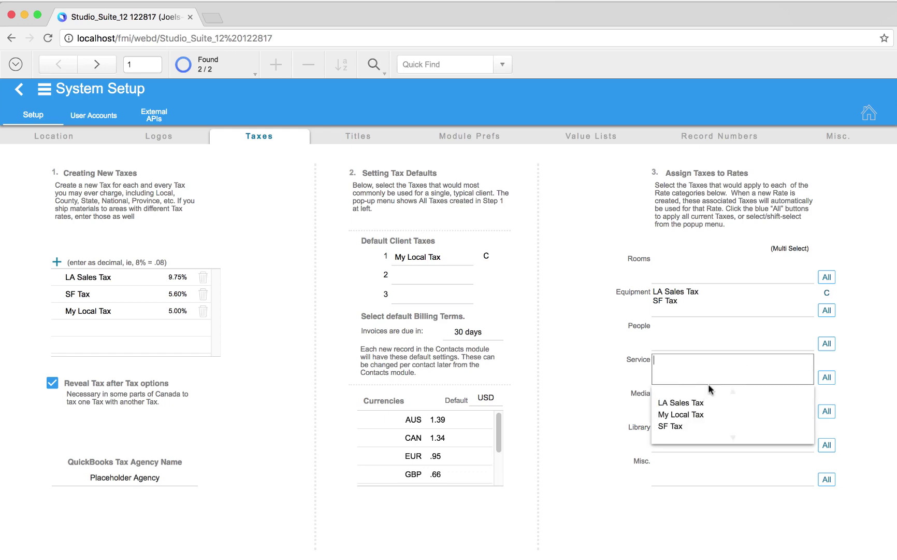
left_click(700, 404)
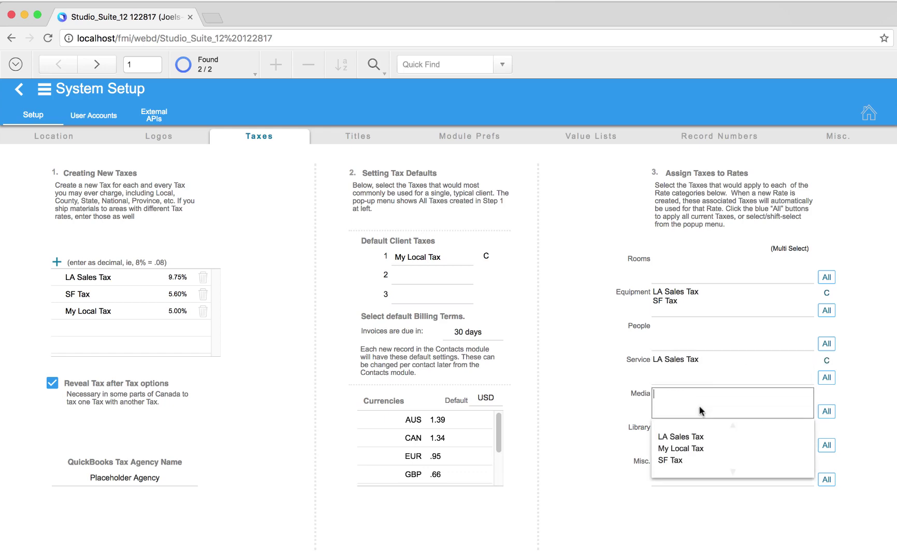
left_click(582, 354)
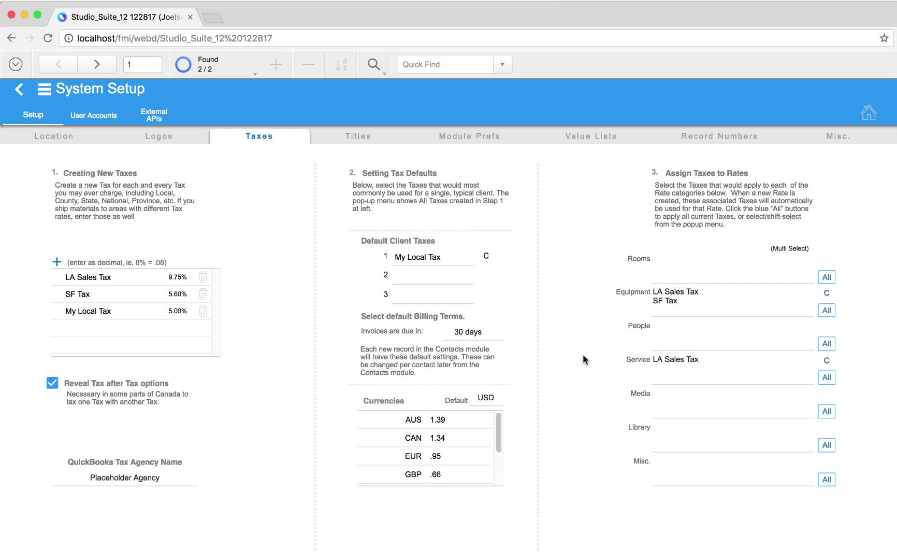
Clear the taxes assigned to the Equipment rate category and apply all current taxes to it
left_click(825, 300)
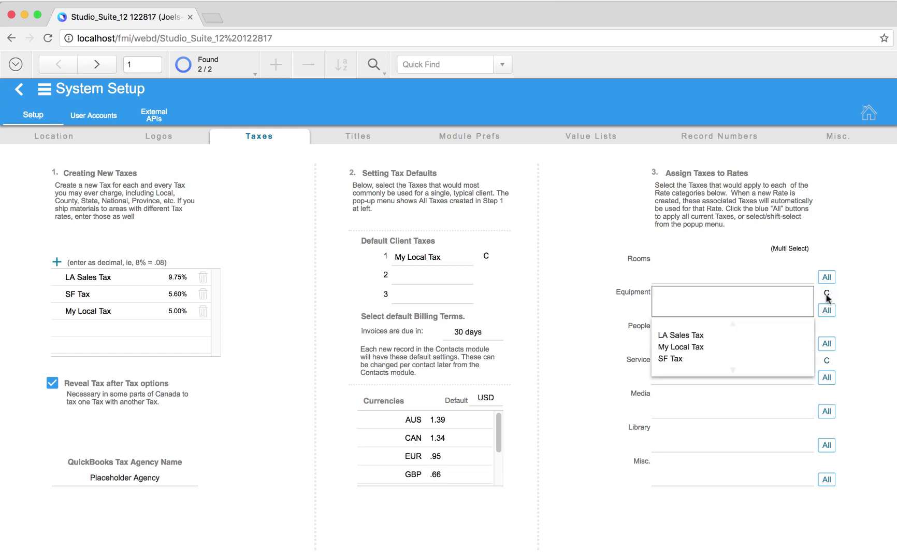
left_click(856, 305)
left_click(827, 310)
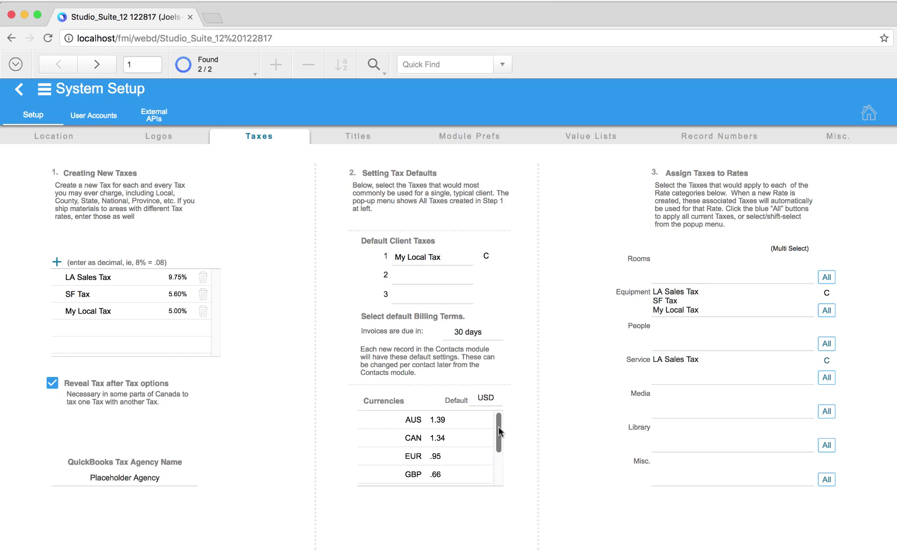
Try an exchange rate of 1 for EUR, returning it to .95, and view the default currency choices
scroll(500, 431, "down", 3)
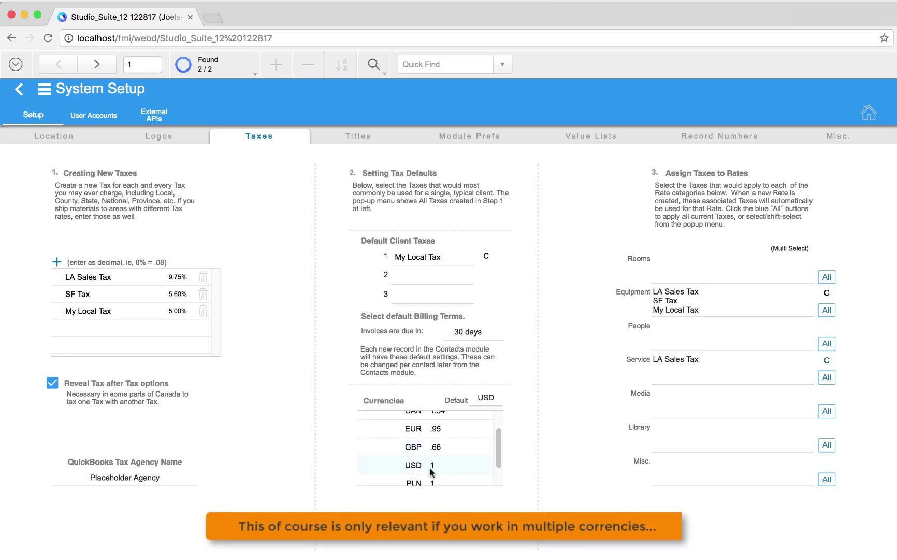
left_click(435, 465)
scroll(501, 444, "up", 1)
scroll(500, 441, "up", 1)
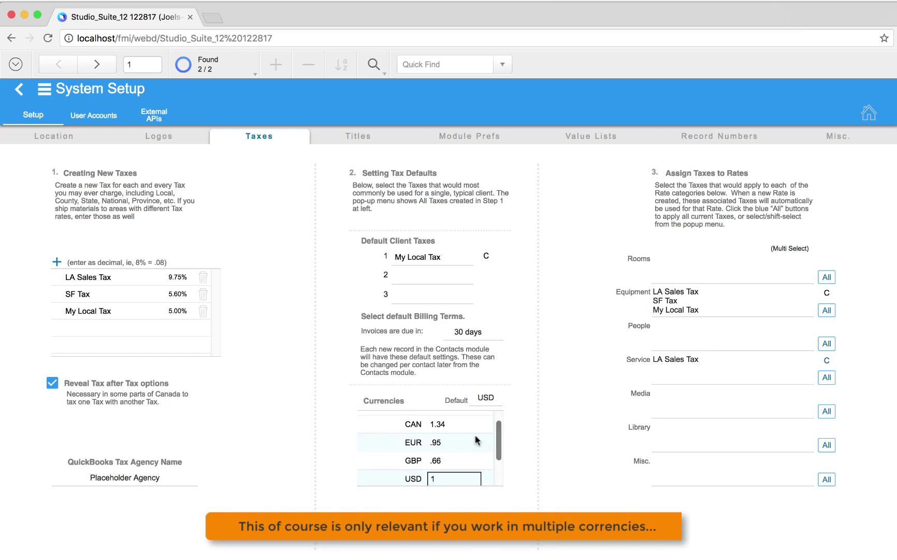
scroll(499, 433, "up", 1)
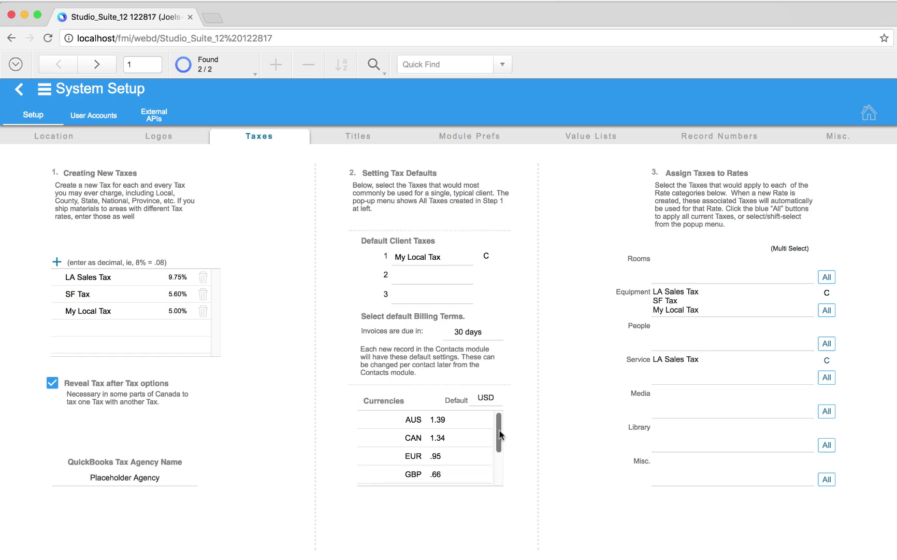
scroll(500, 435, "down", 1)
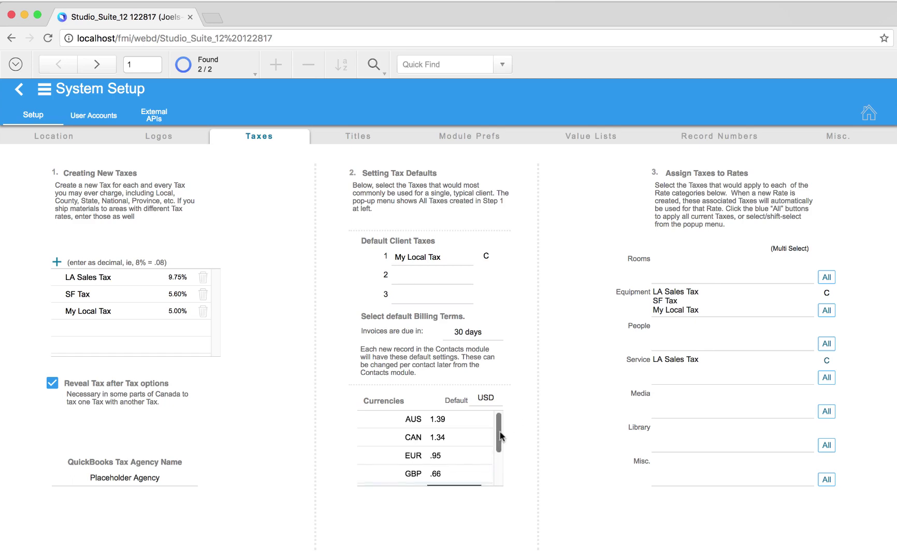
left_click(447, 452)
double_click(447, 452)
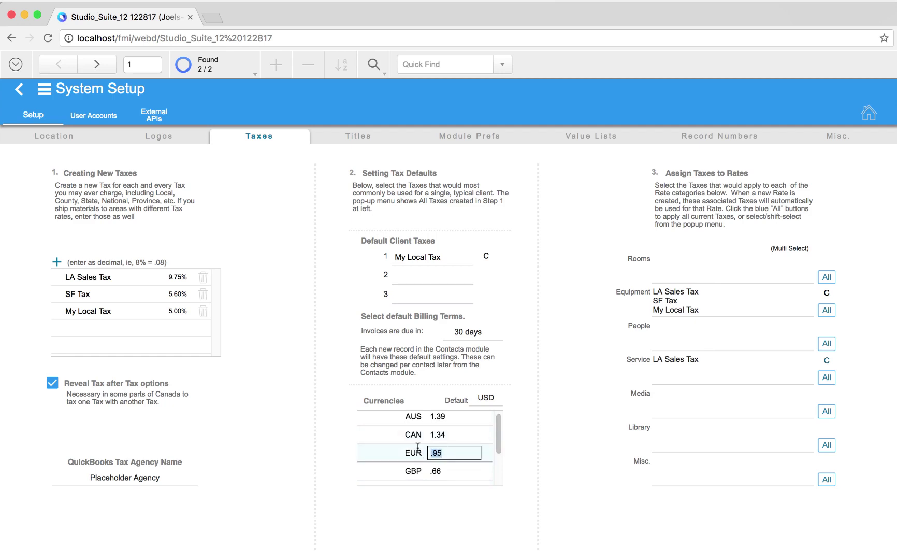
type("1")
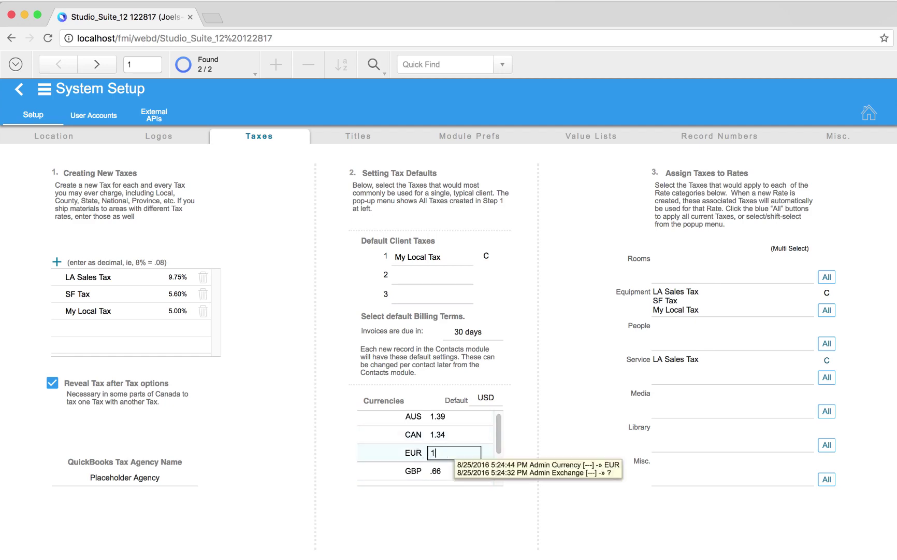
left_click(512, 445)
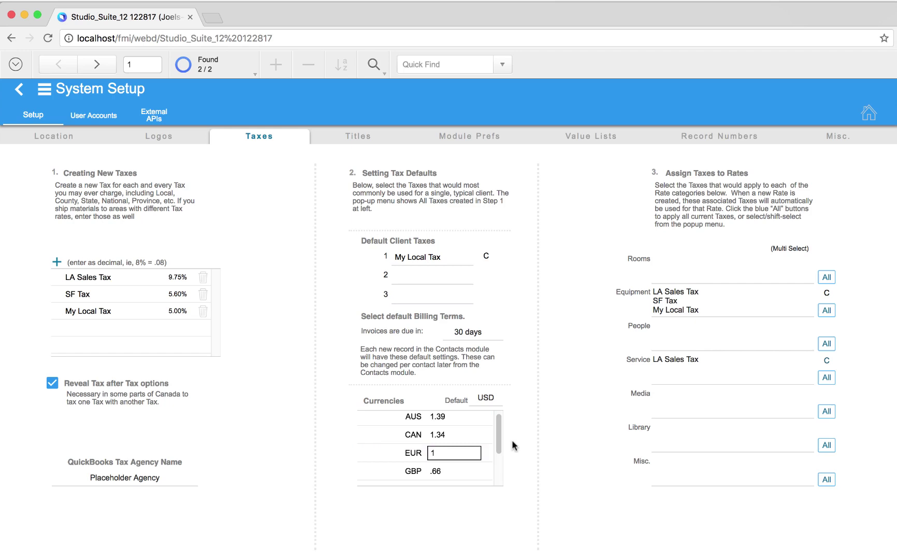
left_click(444, 453)
key("BackSpace")
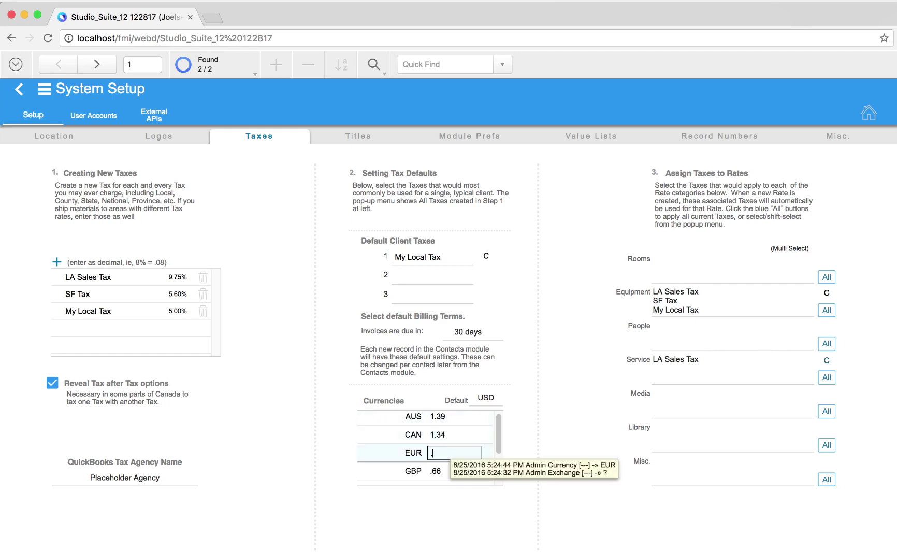
type(".95")
key("Return")
left_click(488, 397)
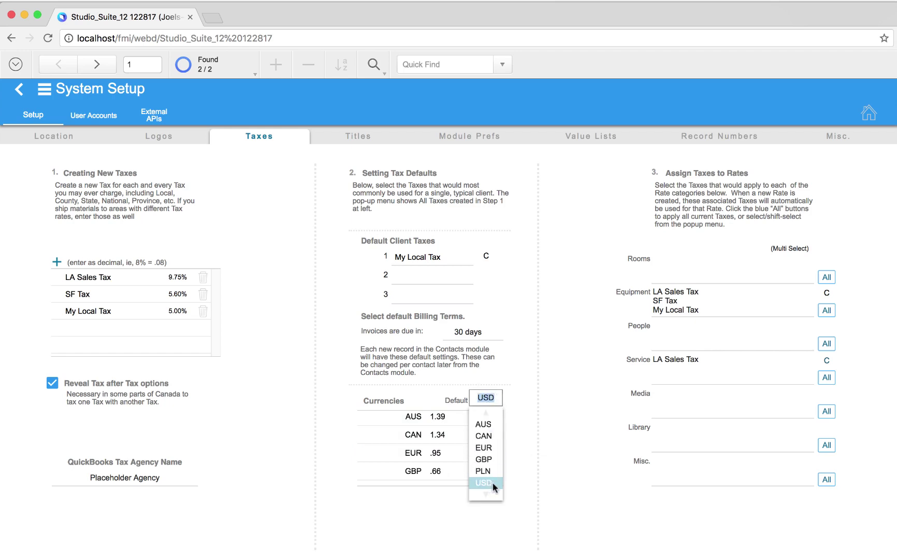
left_click(525, 427)
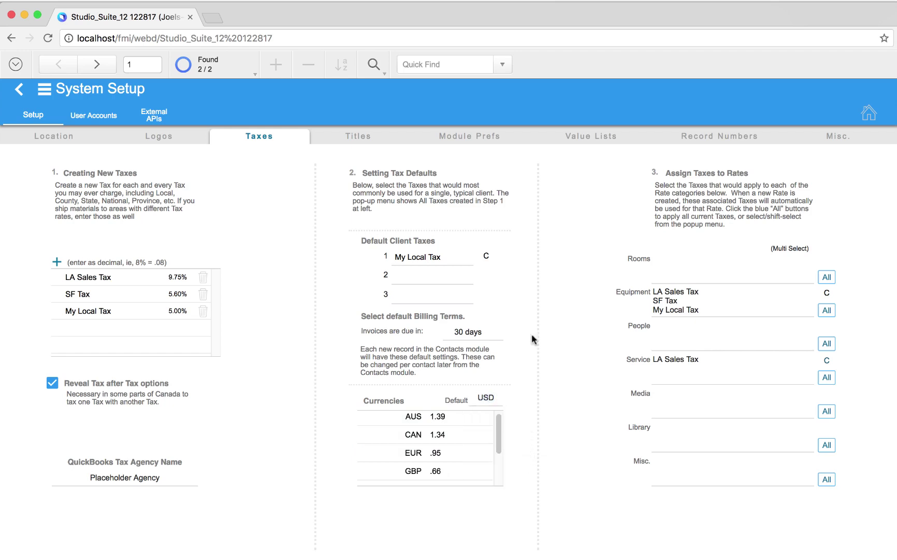
View the available names for the bill-paying Client entity in the Titles setup
left_click(361, 138)
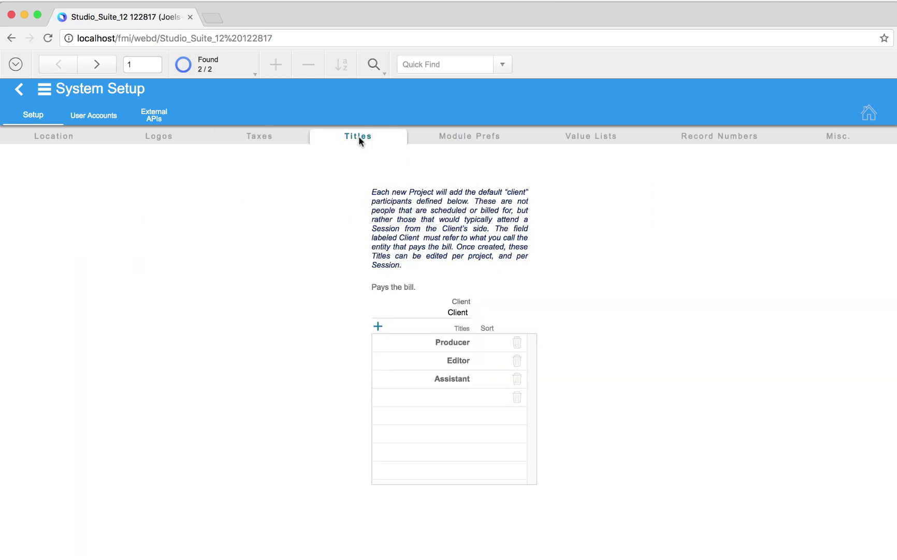
left_click(465, 310)
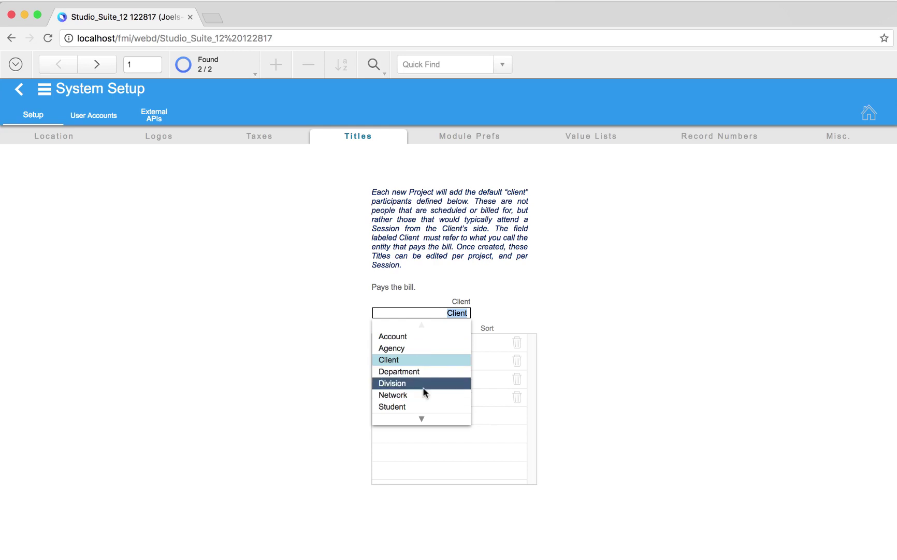
left_click(574, 306)
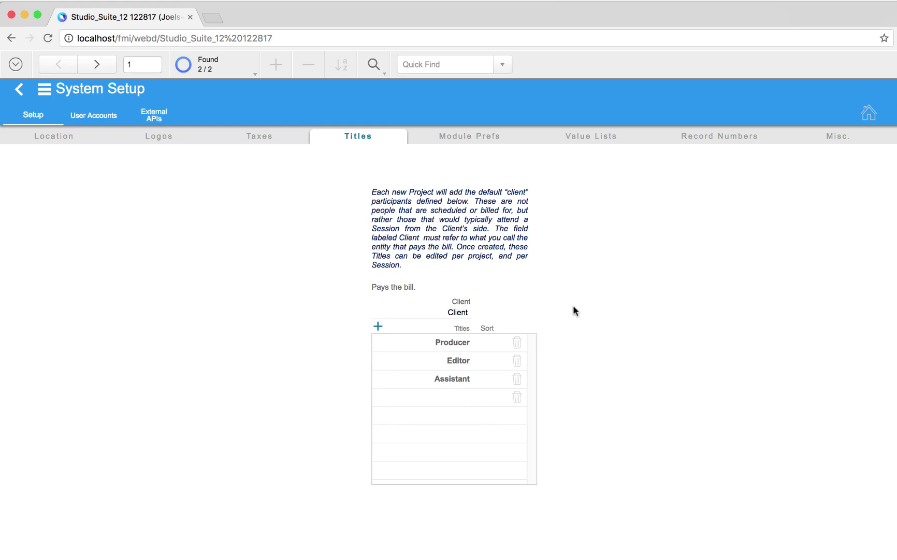
Change the first default participant title from Producer to Prod. Coord
left_click(437, 344)
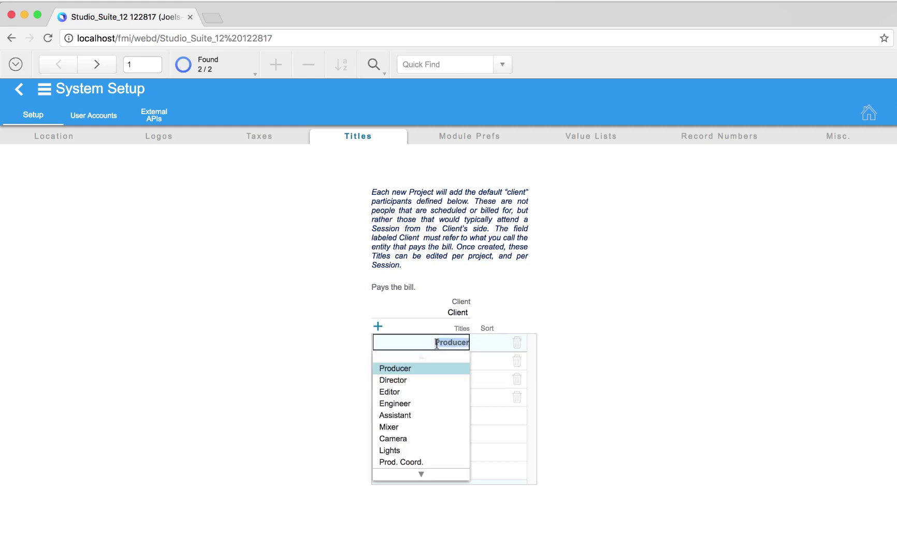
left_click(591, 355)
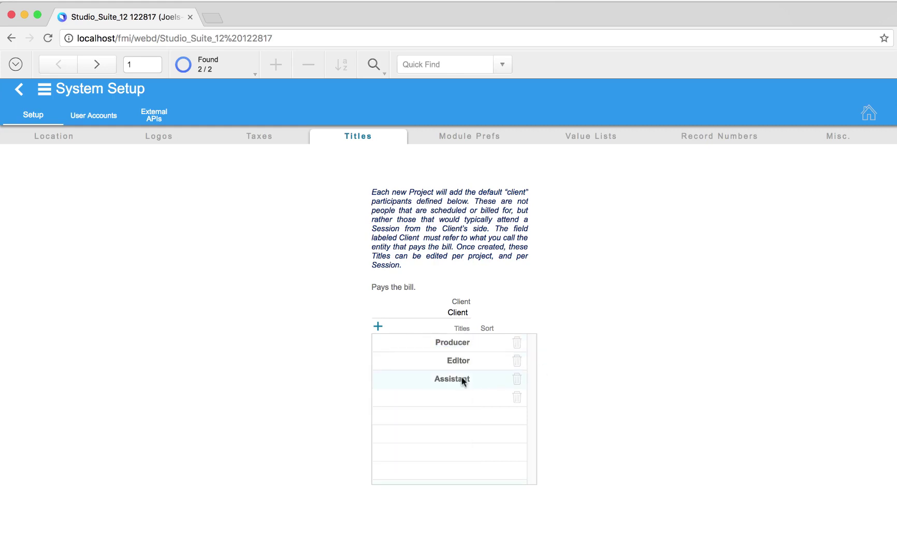
left_click(432, 342)
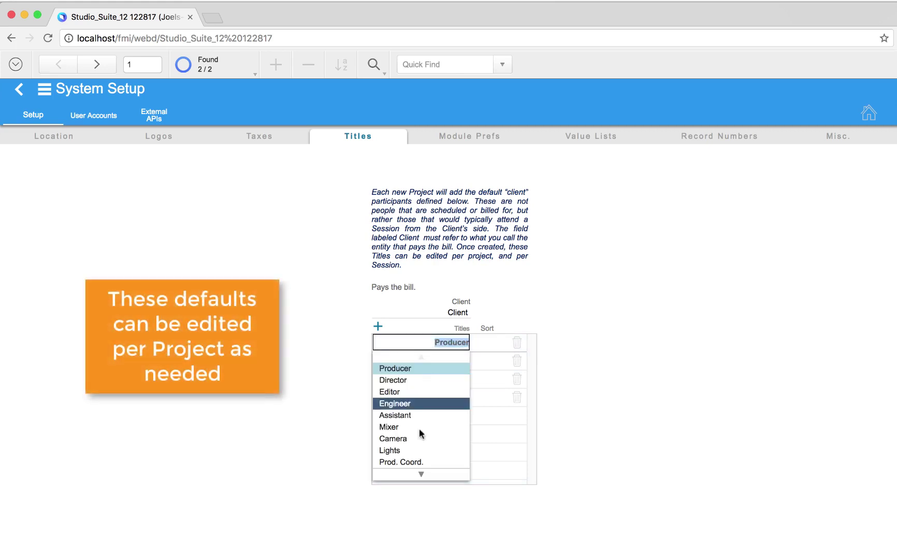
left_click(421, 461)
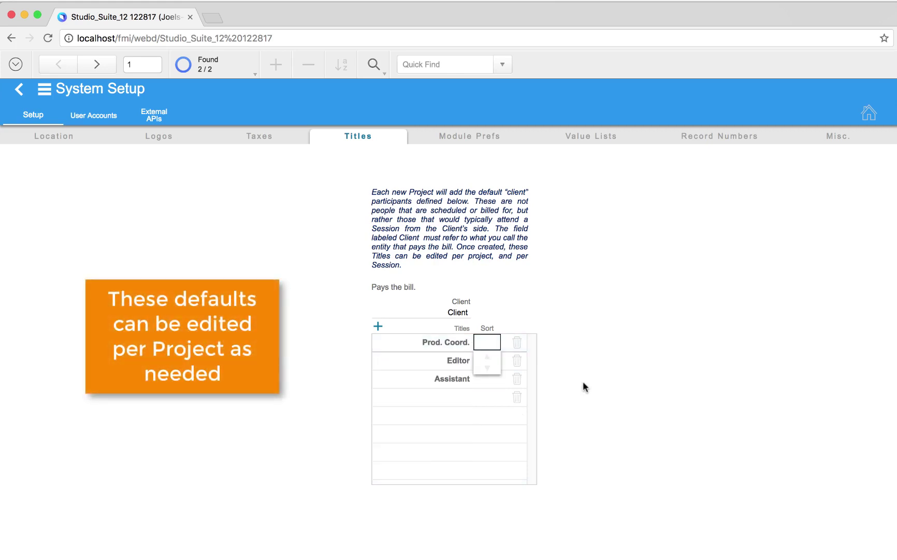
View the available title choices for the Assistant default participant
left_click(600, 374)
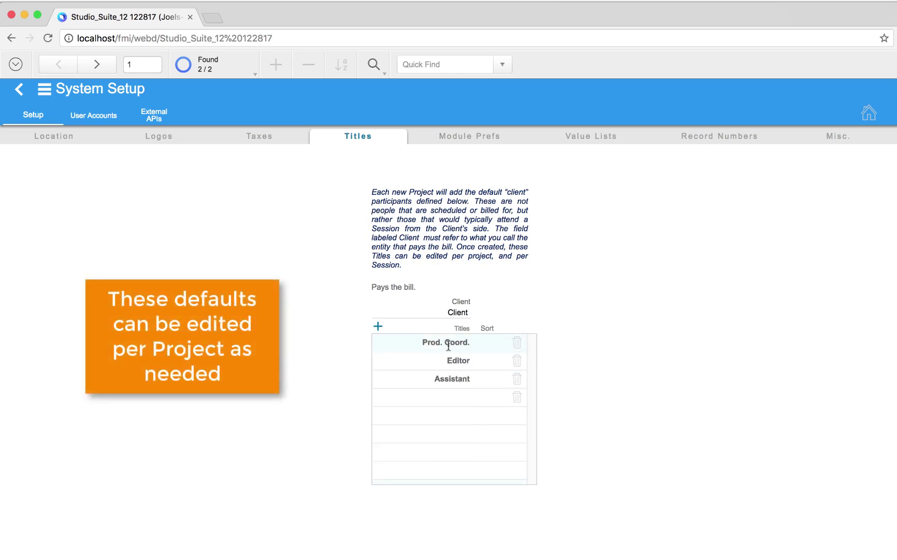
left_click(449, 377)
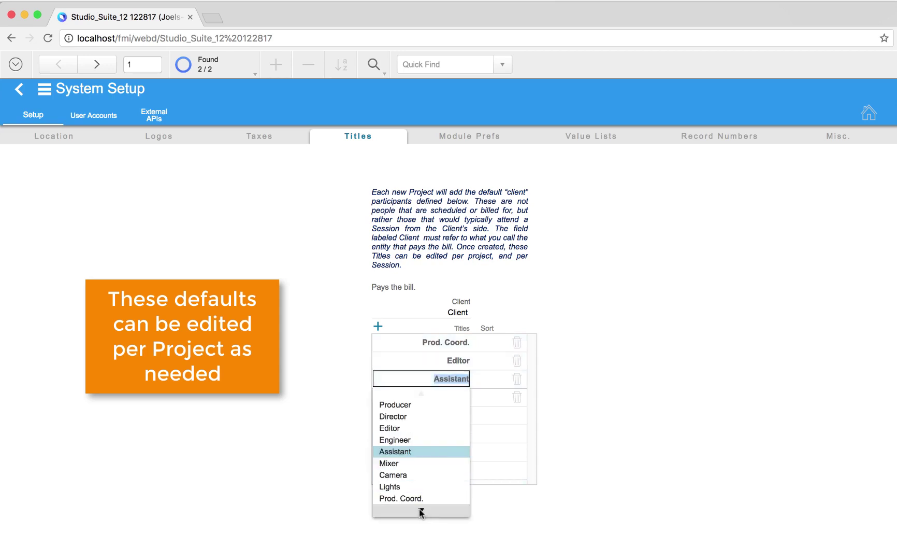
left_click(633, 392)
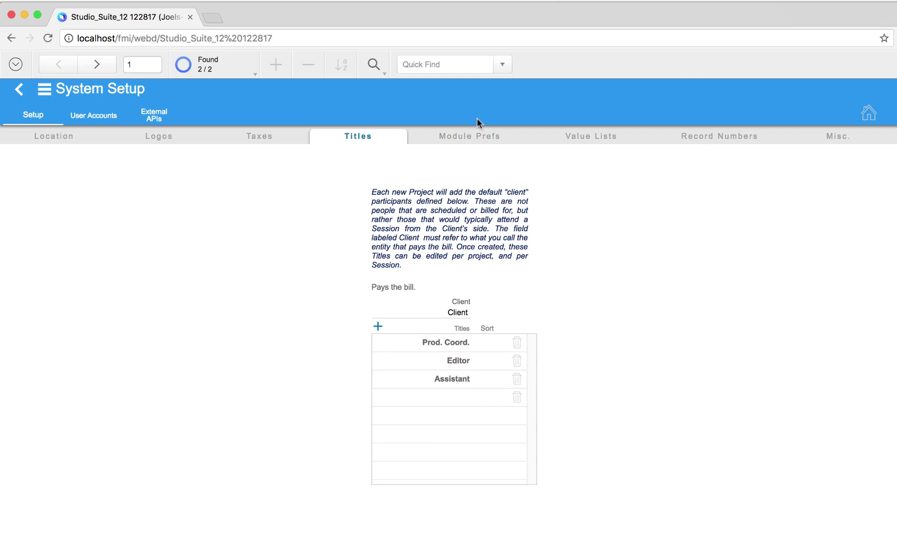
Review the module preferences for Invoices, Projects, Events, Expendables, Library and Petty Cash, ending on the Invoices preferences
left_click(469, 135)
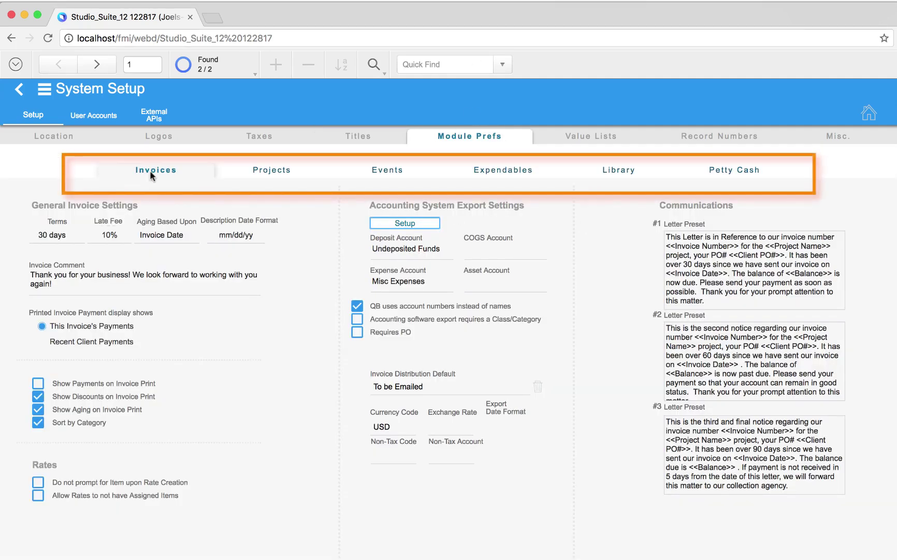
left_click(307, 175)
left_click(369, 174)
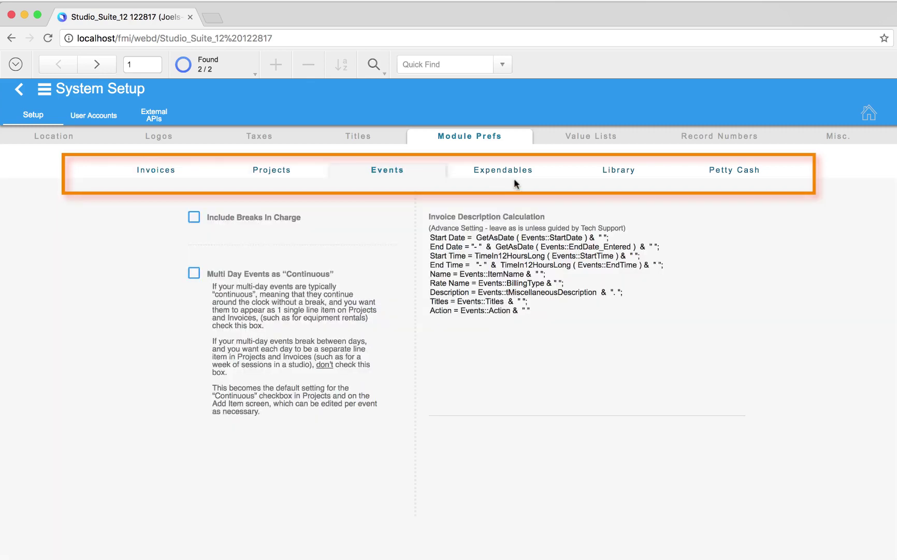
left_click(514, 177)
left_click(622, 178)
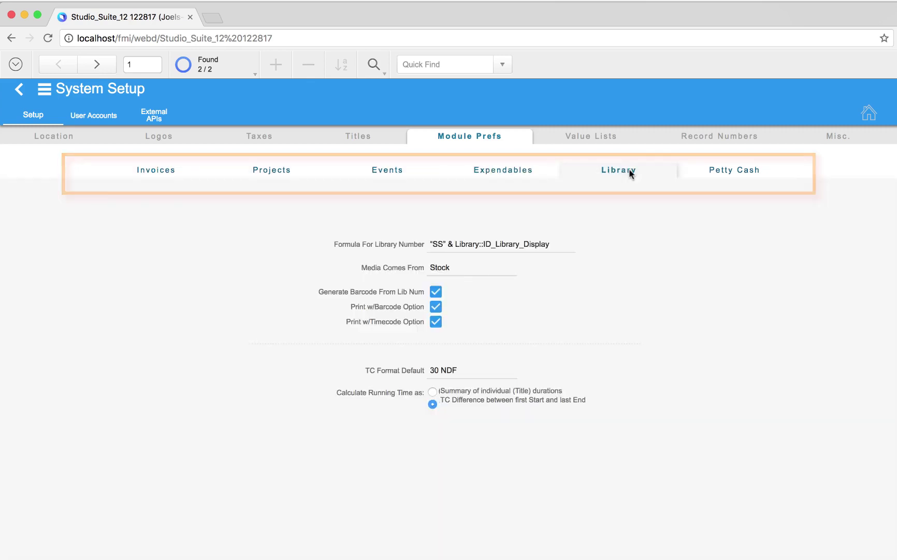
left_click(704, 173)
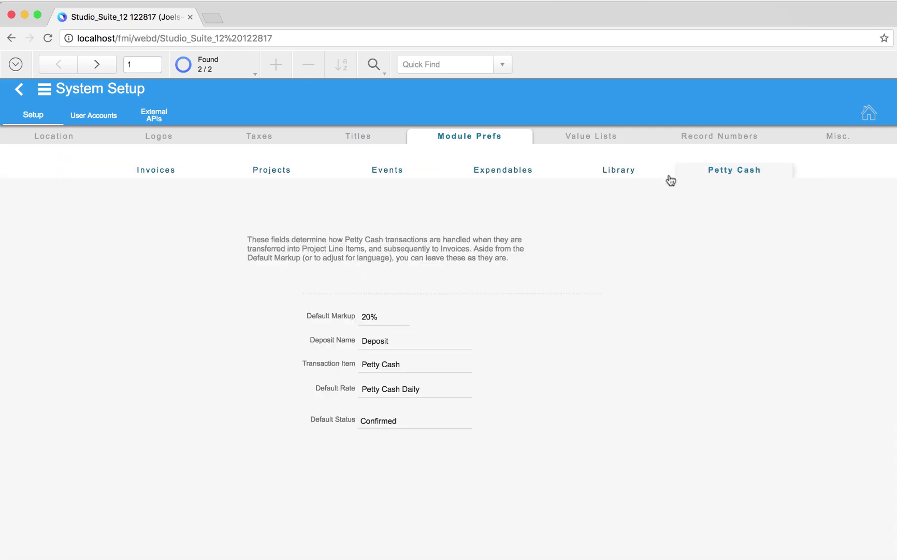
left_click(186, 168)
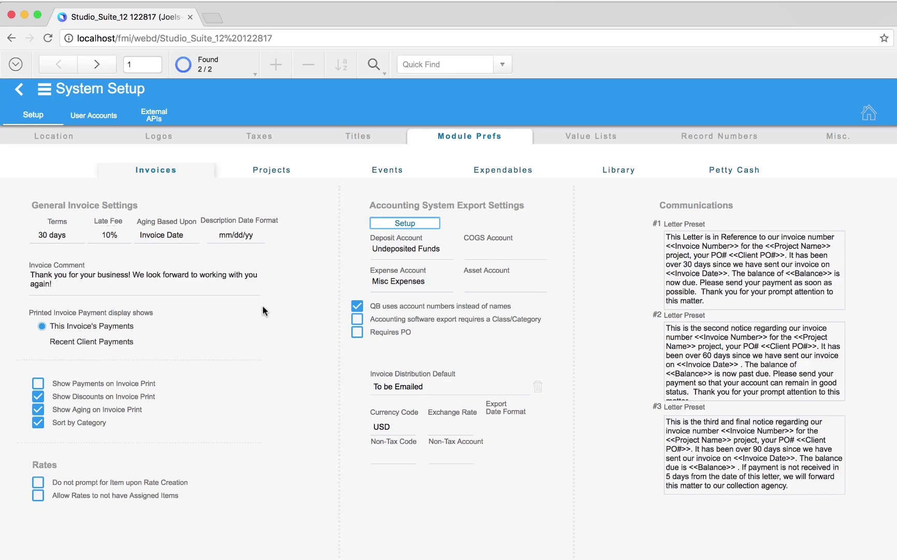
Add a category named My Category with sort position 5 to the Categories value list
left_click(635, 140)
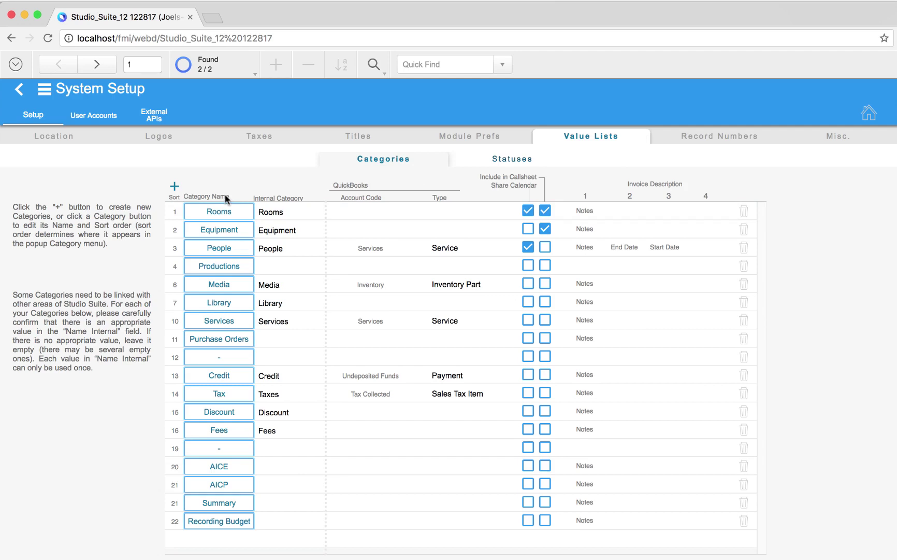
left_click(175, 187)
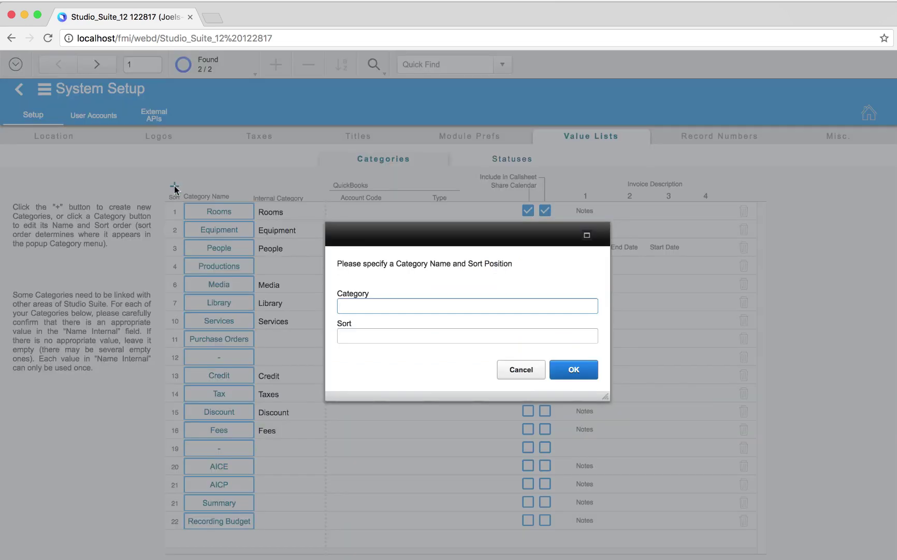
type("My Category")
key("Tab")
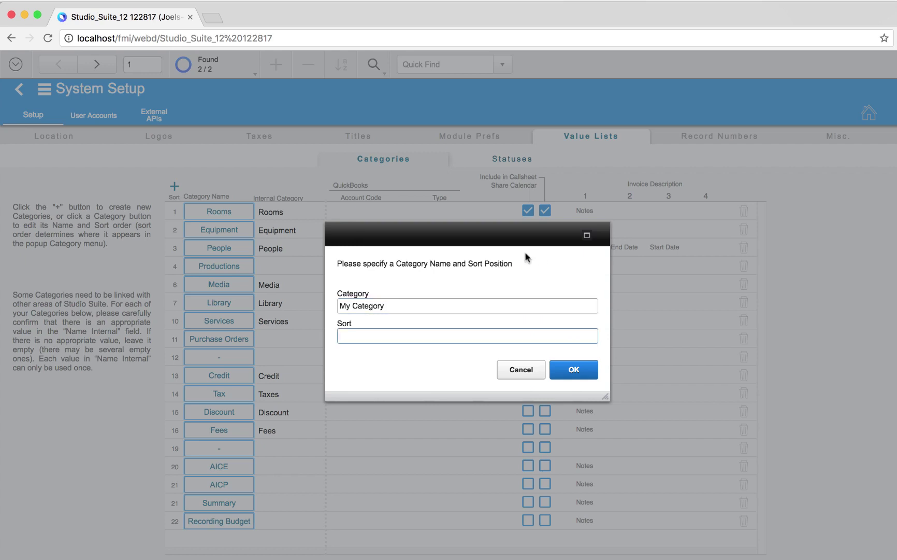
type("5")
left_click(571, 371)
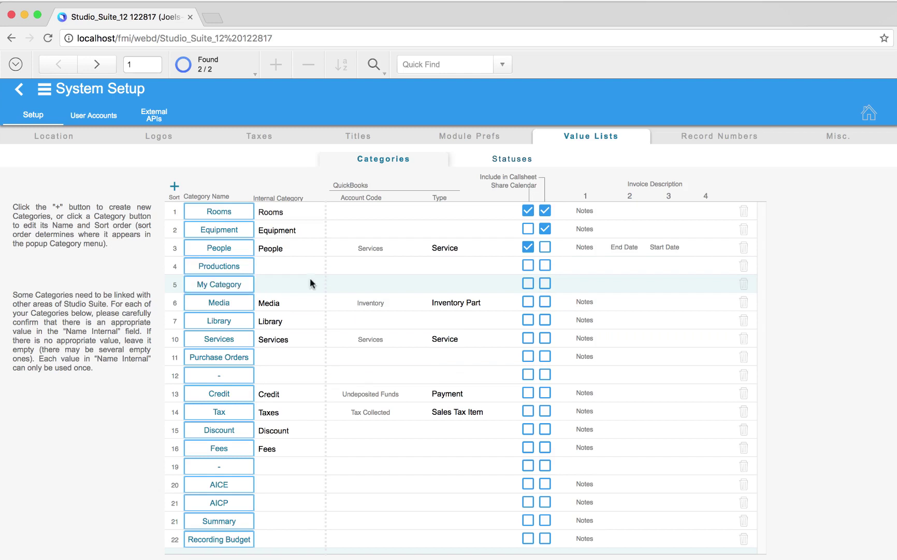
Examine the account code and calendar options of My Category and the first invoice description choices for Rooms
left_click(372, 283)
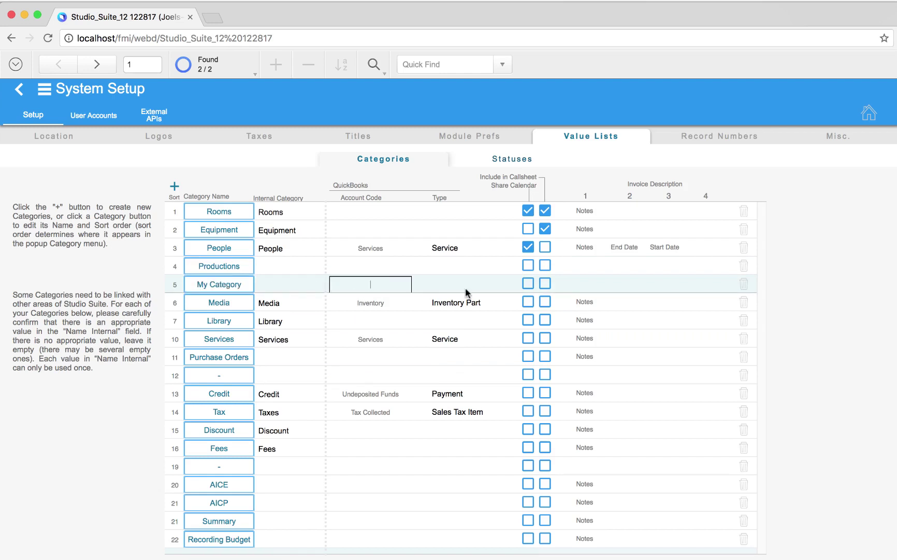
left_click(529, 282)
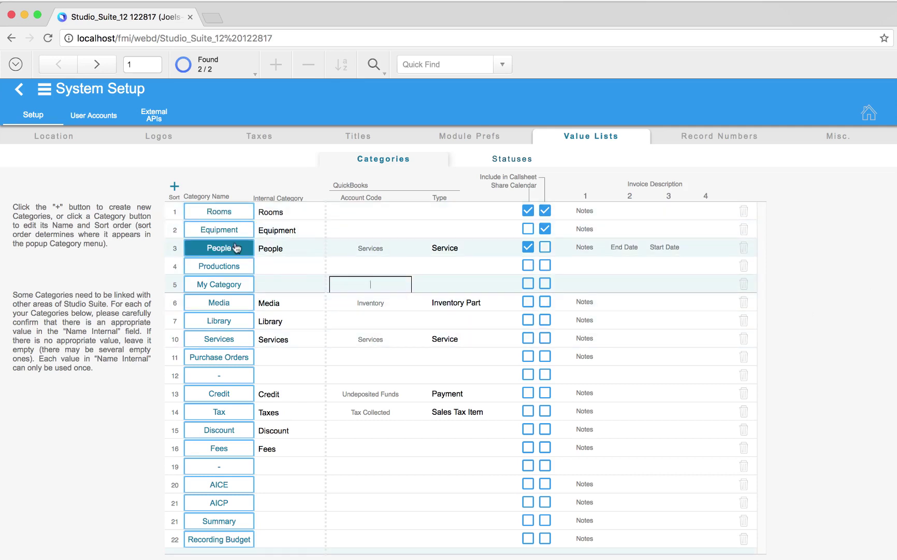
left_click(585, 210)
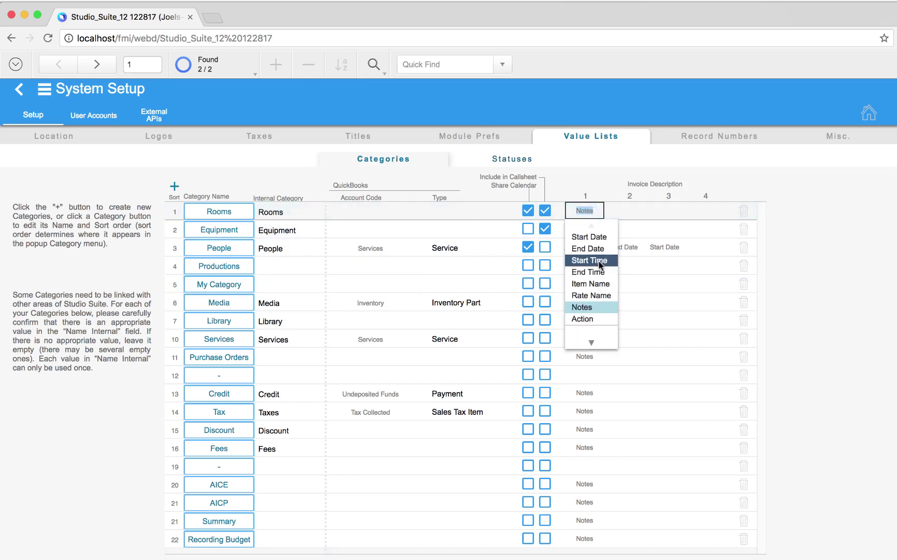
left_click(792, 227)
Add a status named My Status directly after Paid in the Statuses value list and give it a teal-blue color
left_click(526, 160)
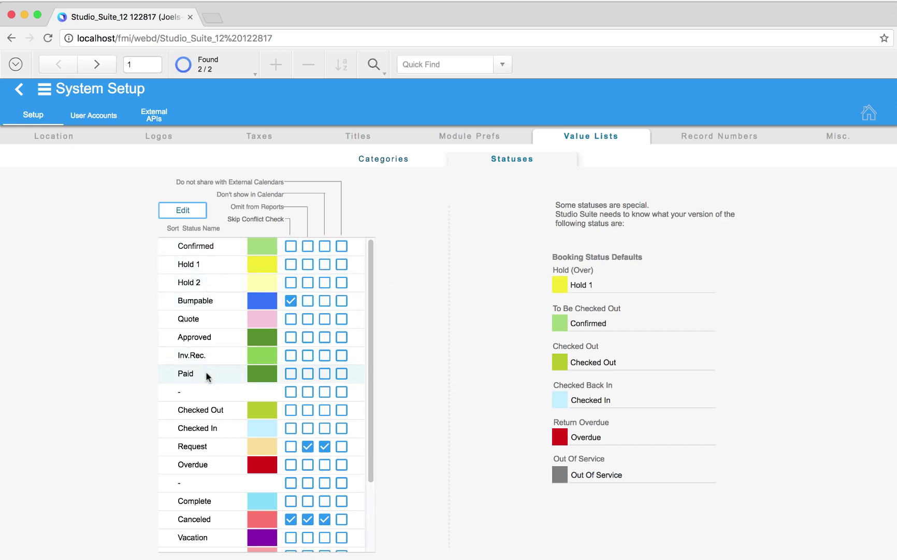
left_click(187, 215)
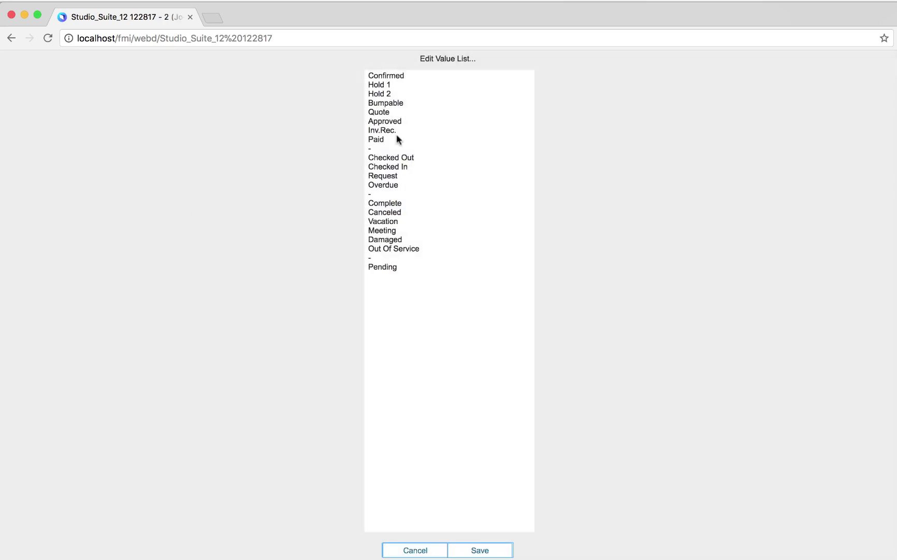
left_click(393, 137)
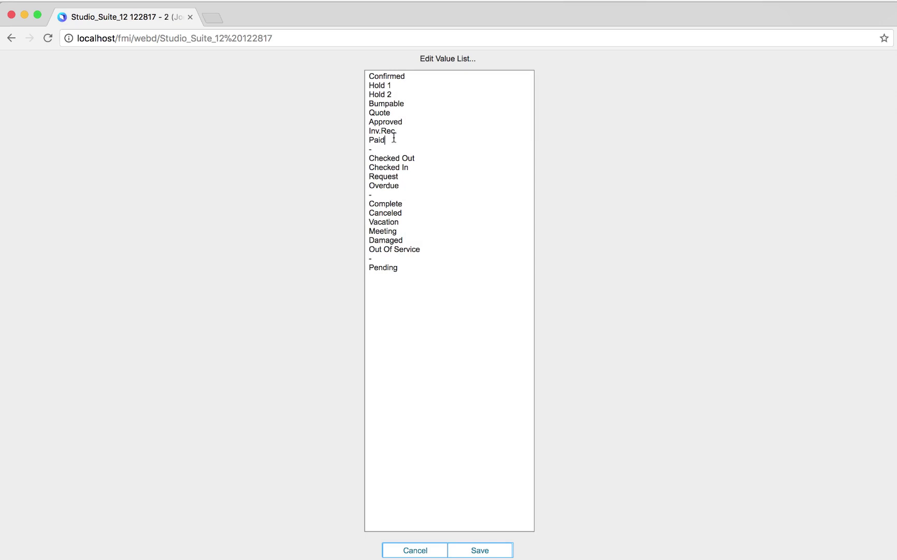
key("Return")
type("My Statur")
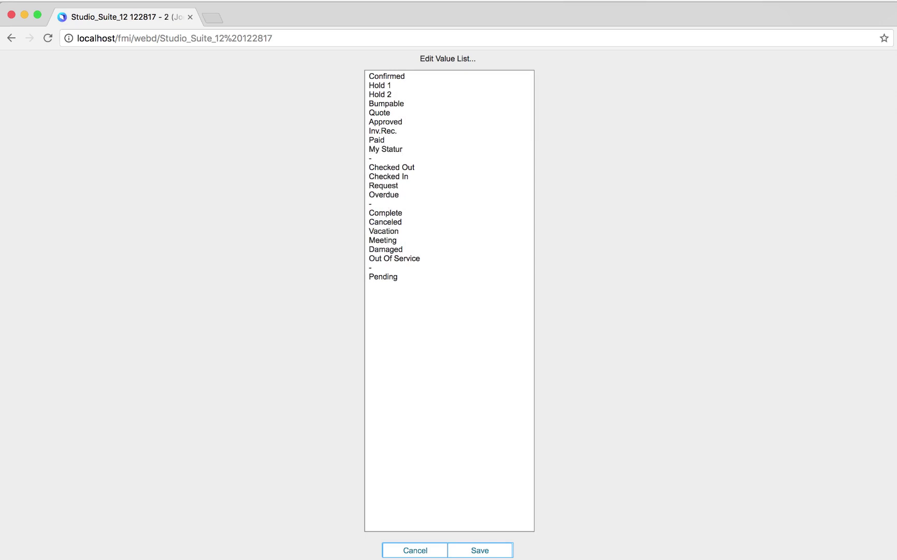
key("BackSpace")
type("s")
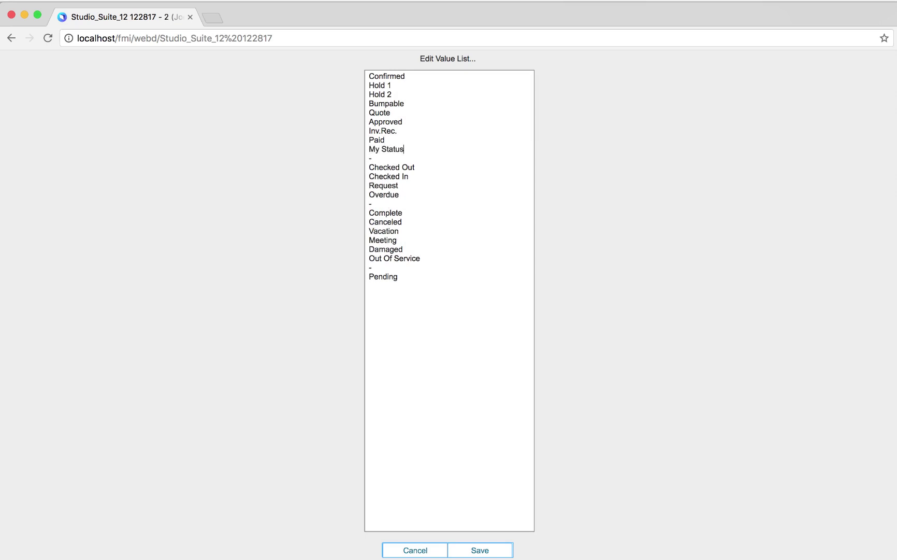
left_click(487, 550)
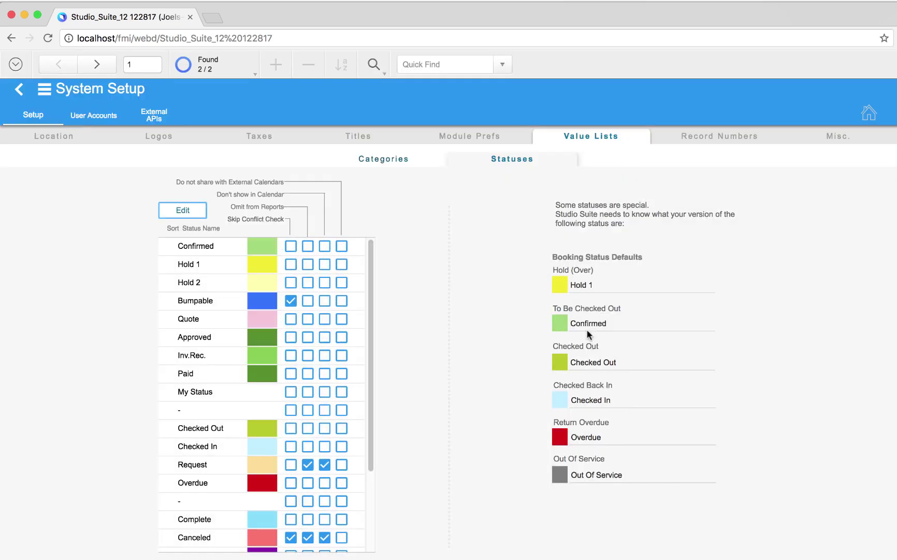
left_click(263, 396)
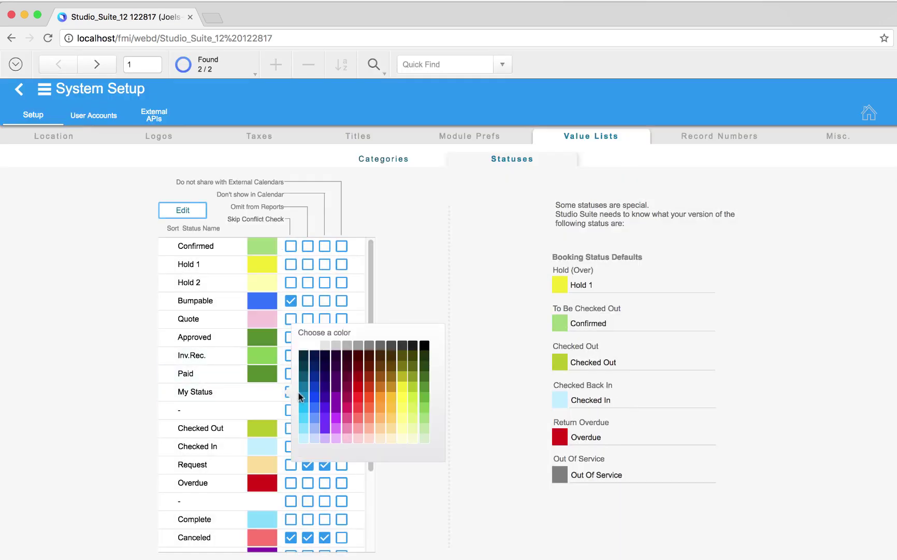
left_click(304, 393)
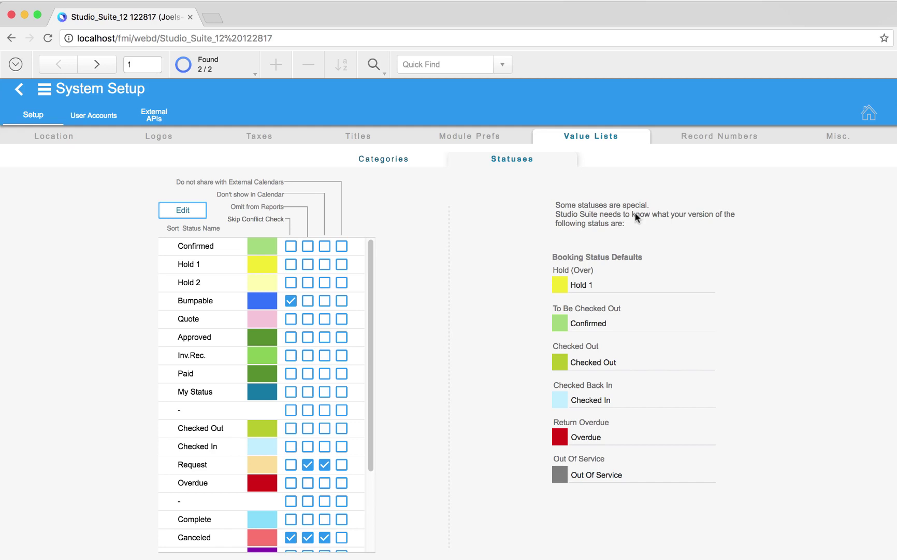
View the available statuses for the Hold (Over), Checked Out and Checked Back In booking defaults
left_click(595, 289)
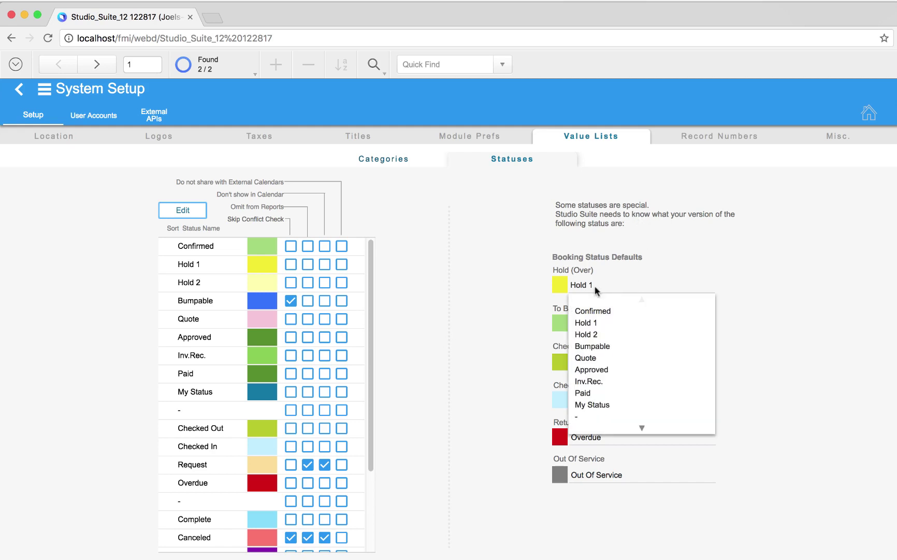
left_click(517, 305)
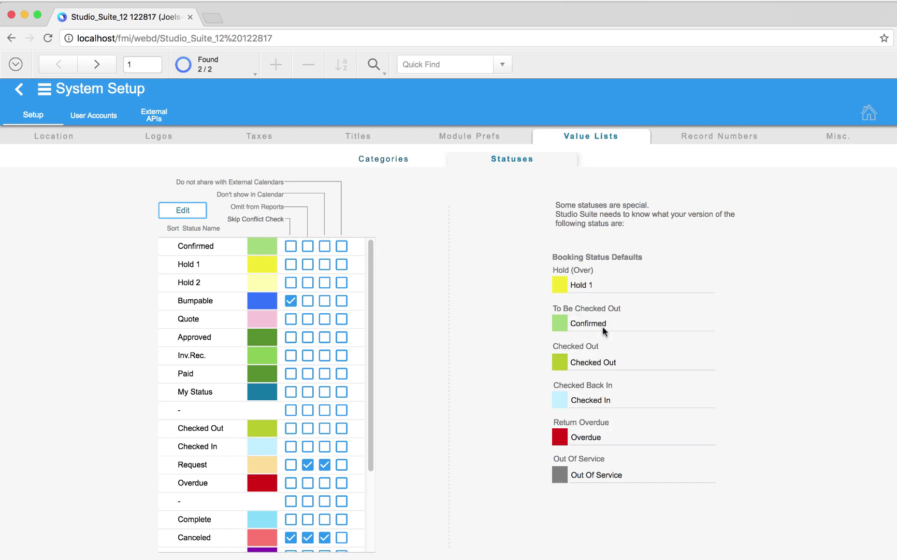
left_click(585, 359)
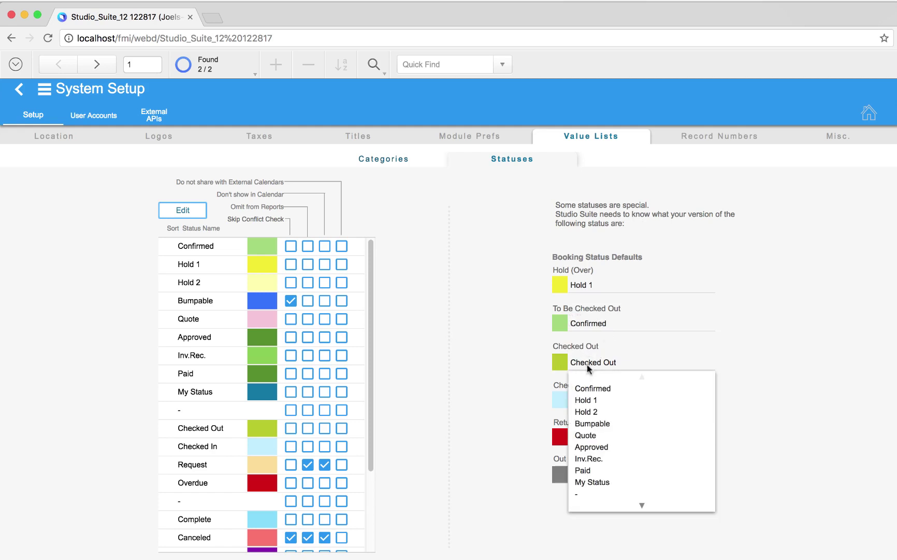
left_click(500, 387)
left_click(581, 401)
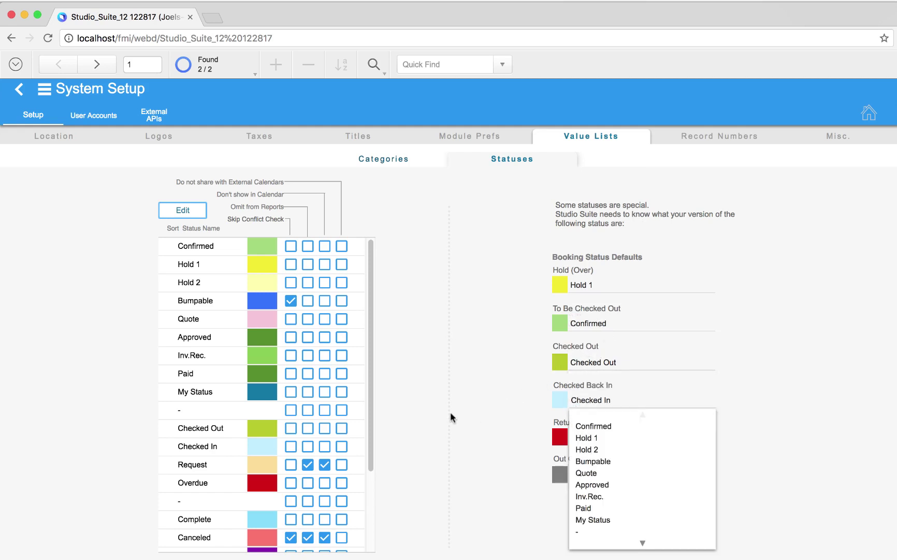
left_click(475, 406)
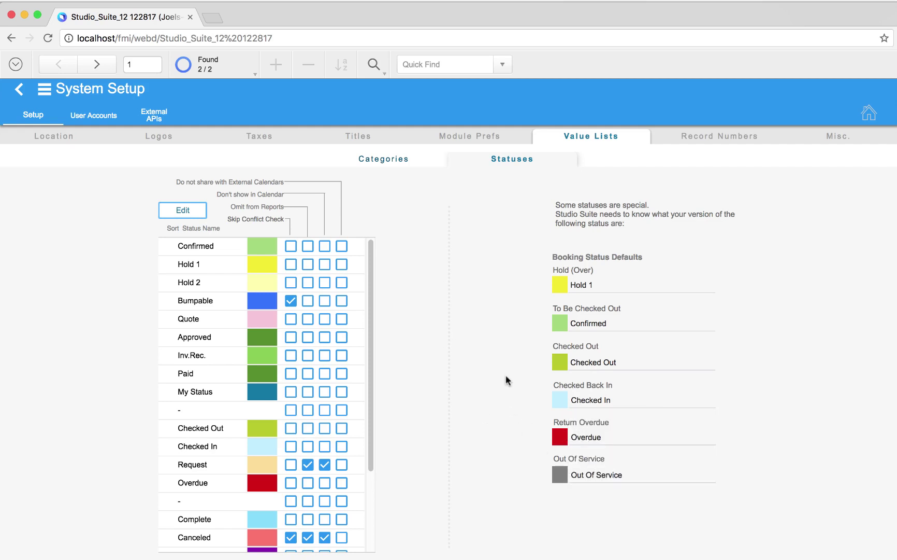
Try 180001 and 190001 as the next record number for Projects
left_click(726, 137)
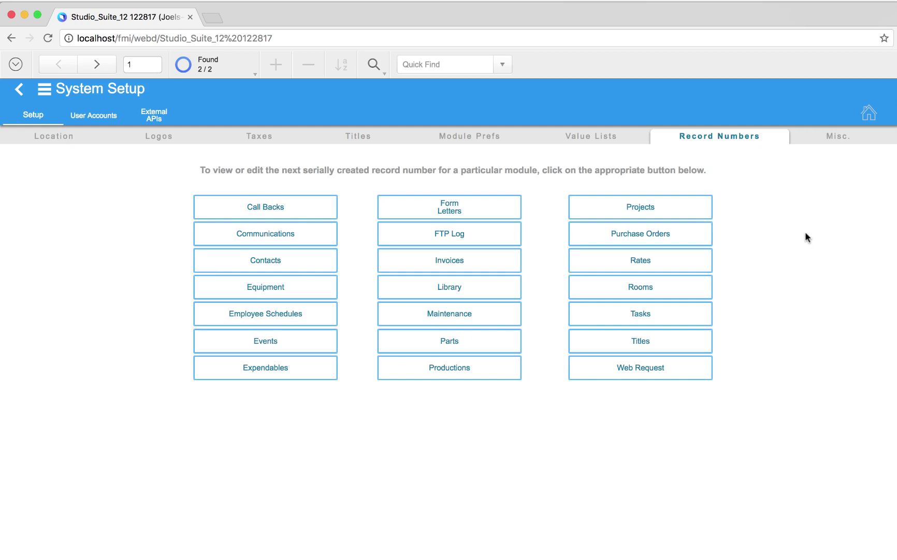
left_click(701, 204)
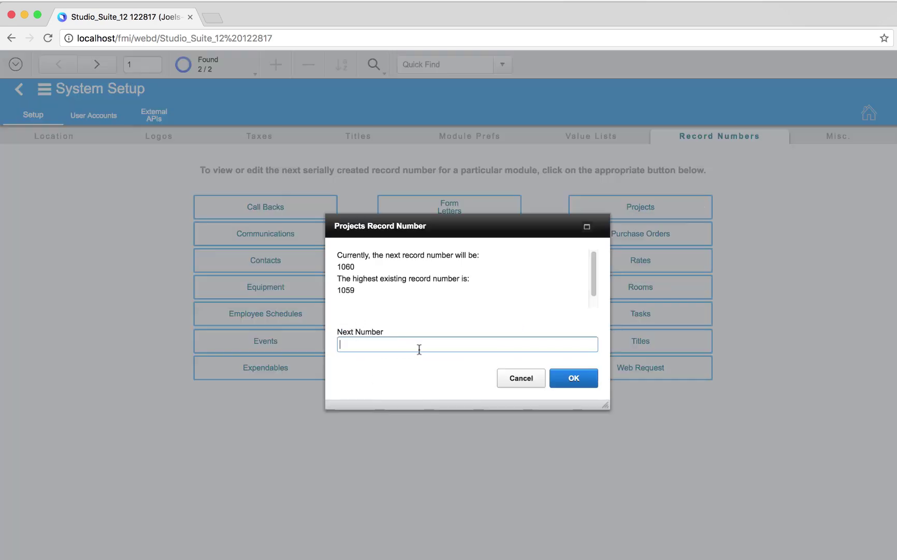
type("18")
type("0001")
type("9")
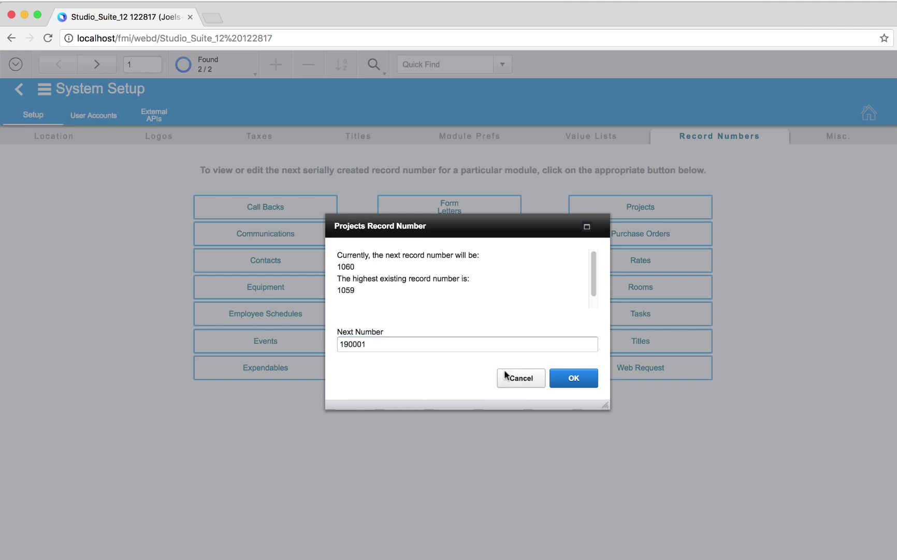
left_click(521, 376)
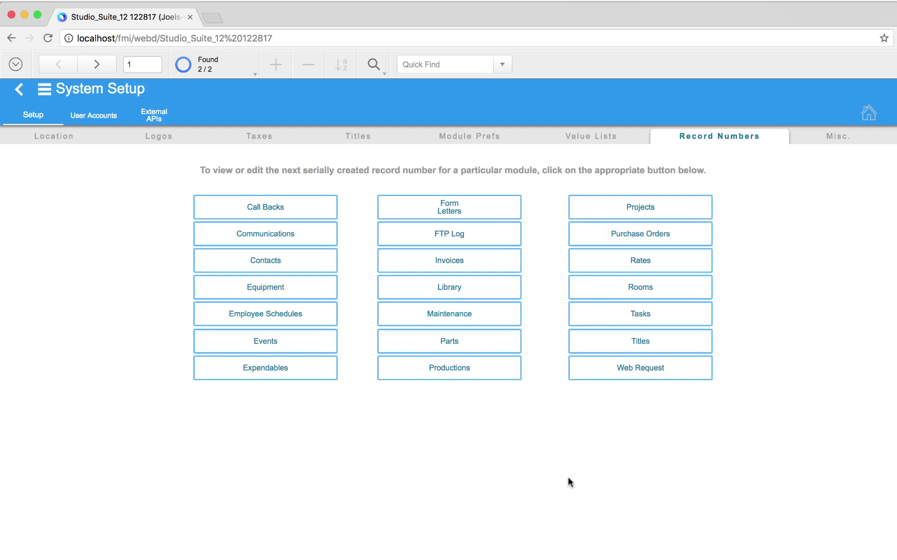
Review the miscellaneous General, Add-on Plugins, Accounting, Audit Log and Import / Delete settings, and return to the home screen
left_click(845, 139)
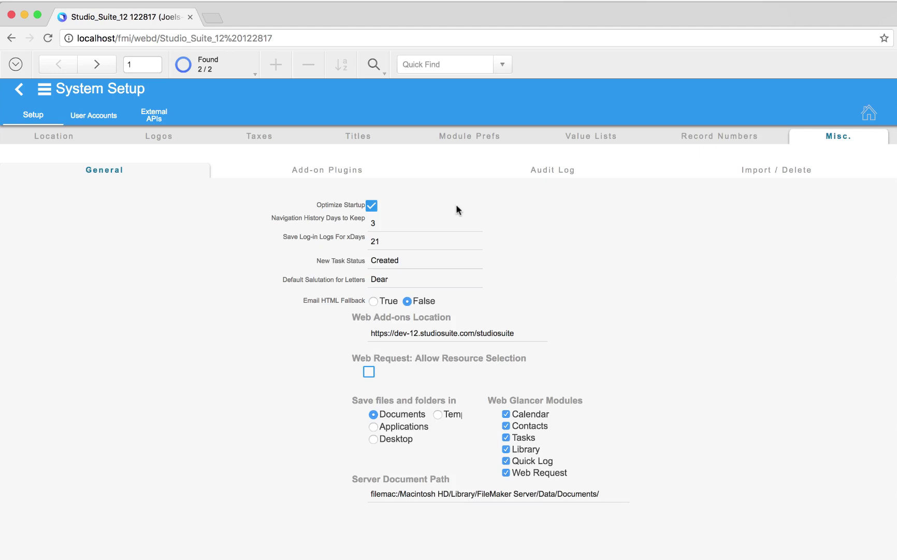
left_click(331, 171)
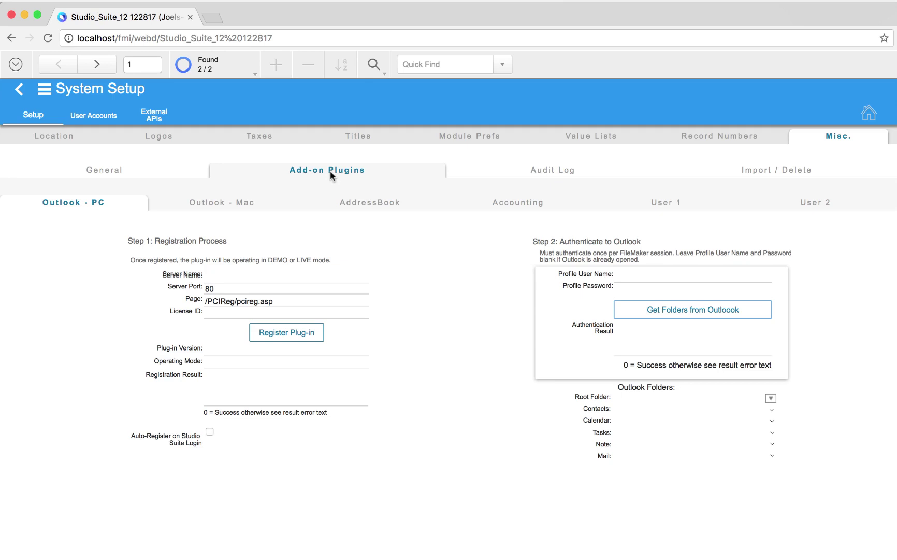
left_click(504, 201)
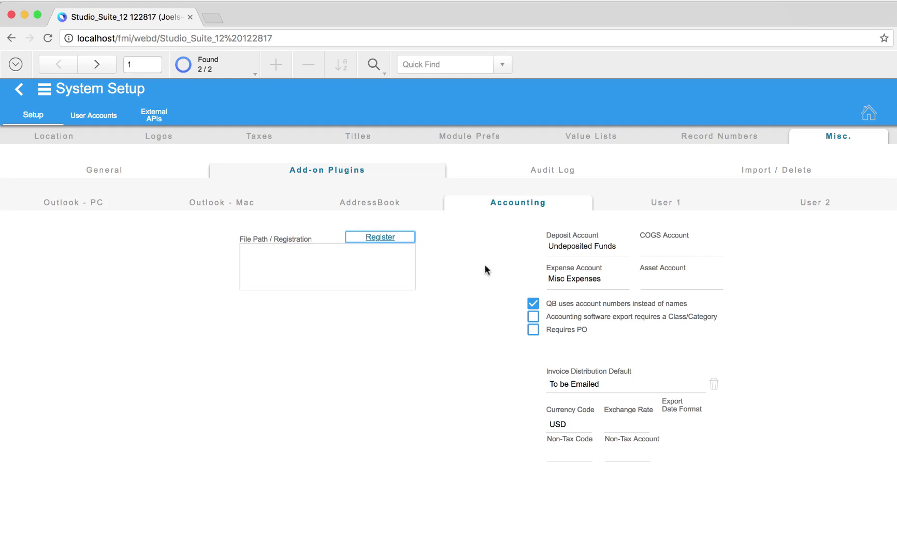
left_click(590, 171)
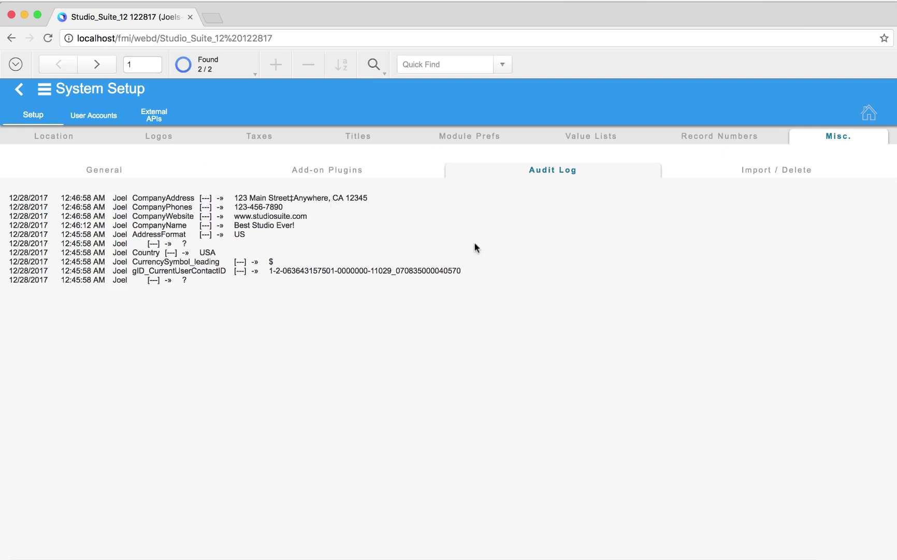
left_click(766, 173)
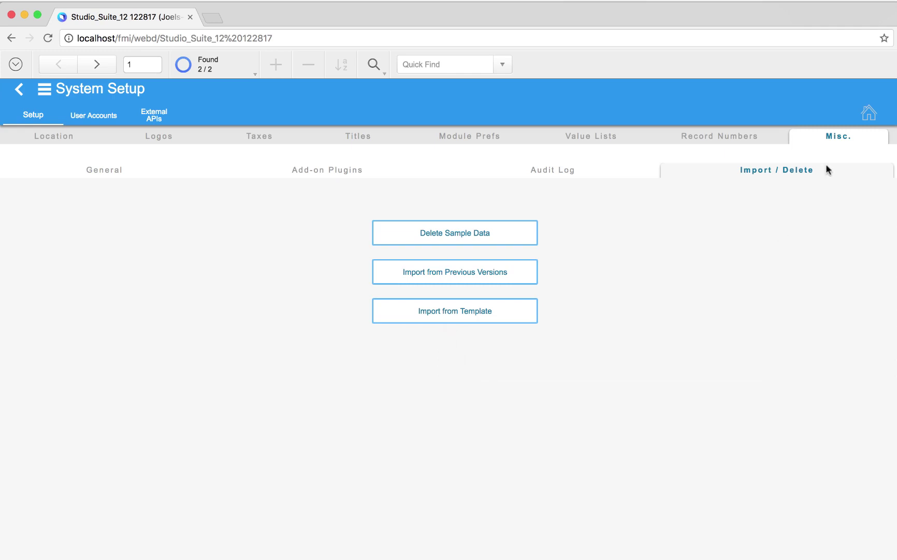
left_click(869, 112)
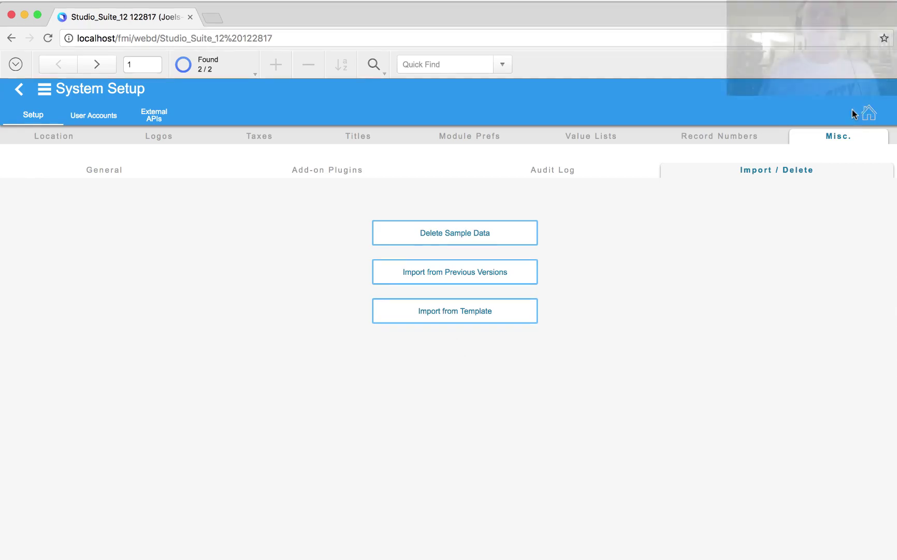